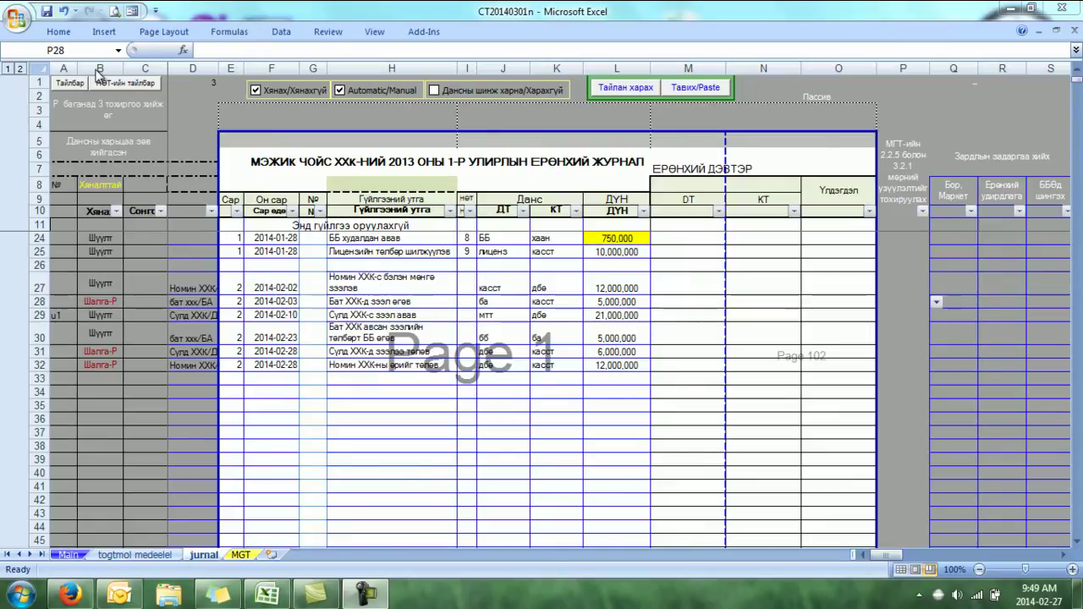
Step: Examine the journal's check column B, the flagged entries in rows 28, 31 and 32, and the adjustment column P
left_click(98, 67)
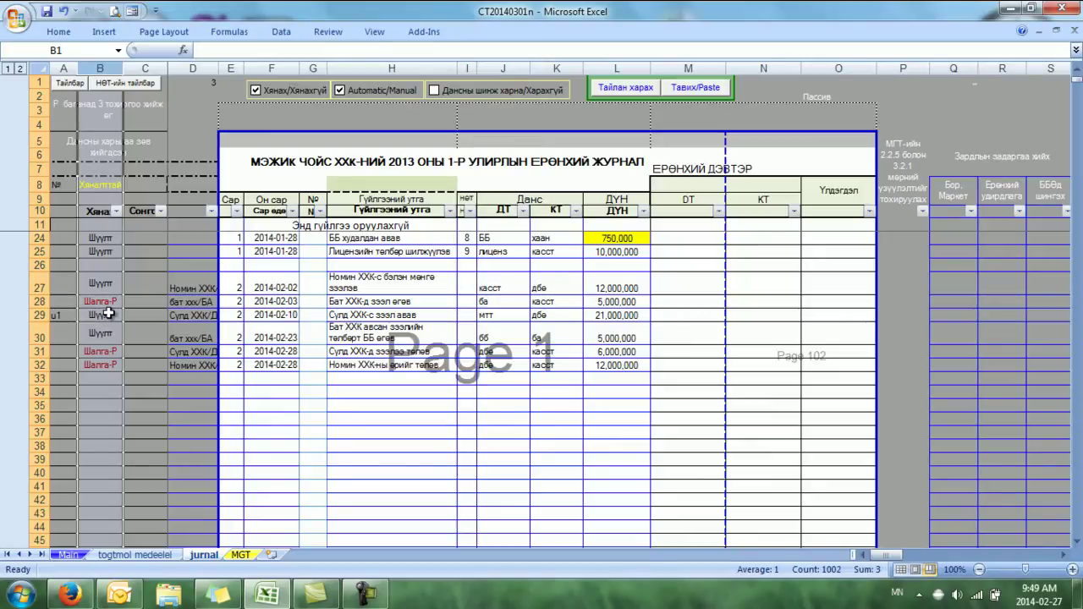
left_click_drag(237, 302, 609, 301)
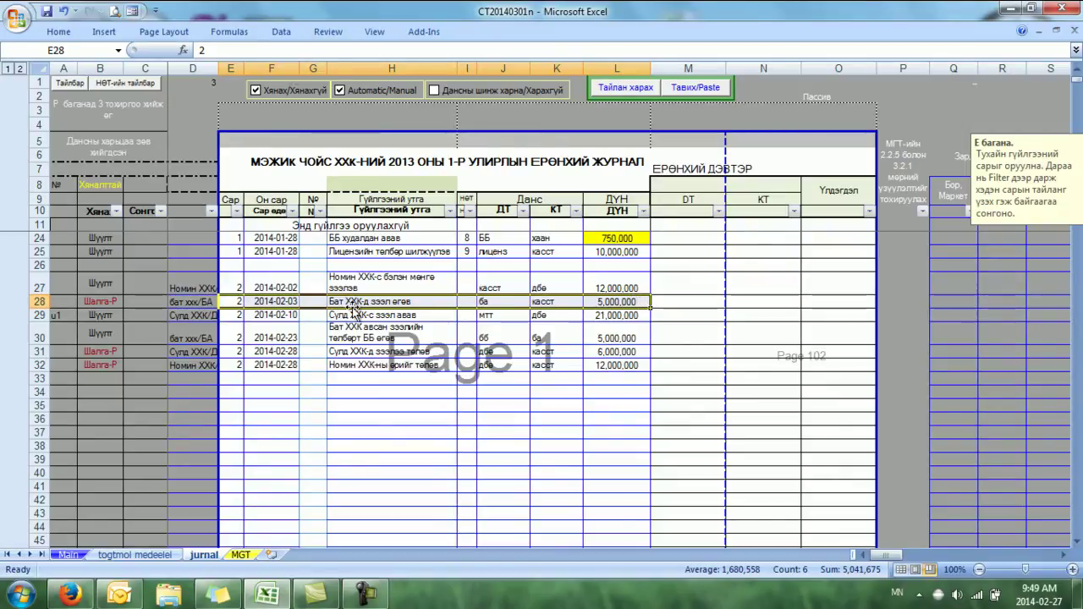
left_click(234, 350)
left_click_drag(234, 350, 616, 363)
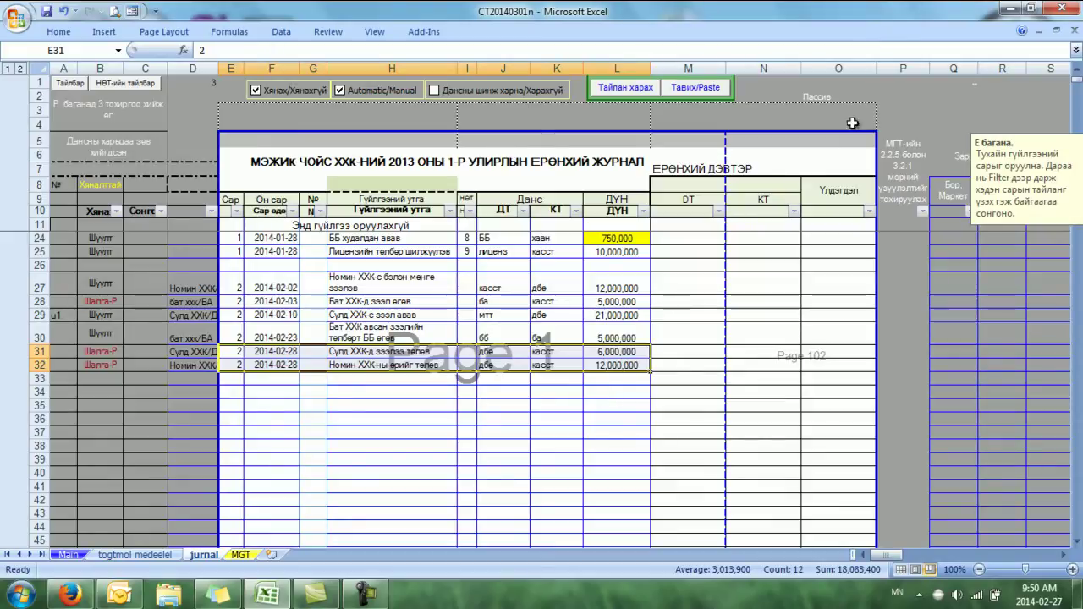
left_click(901, 68)
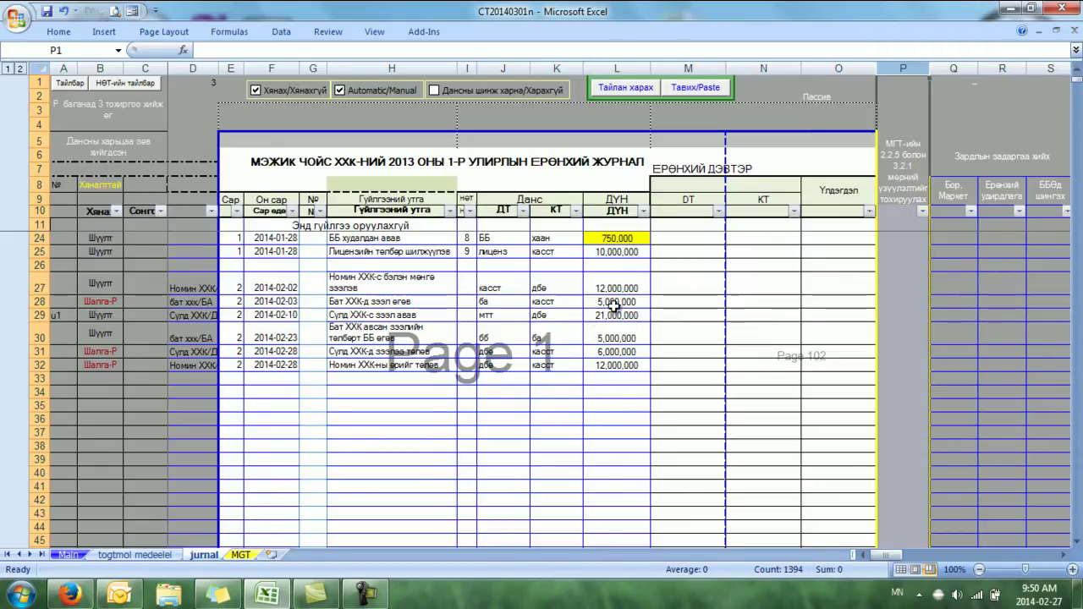
left_click_drag(617, 302, 240, 303)
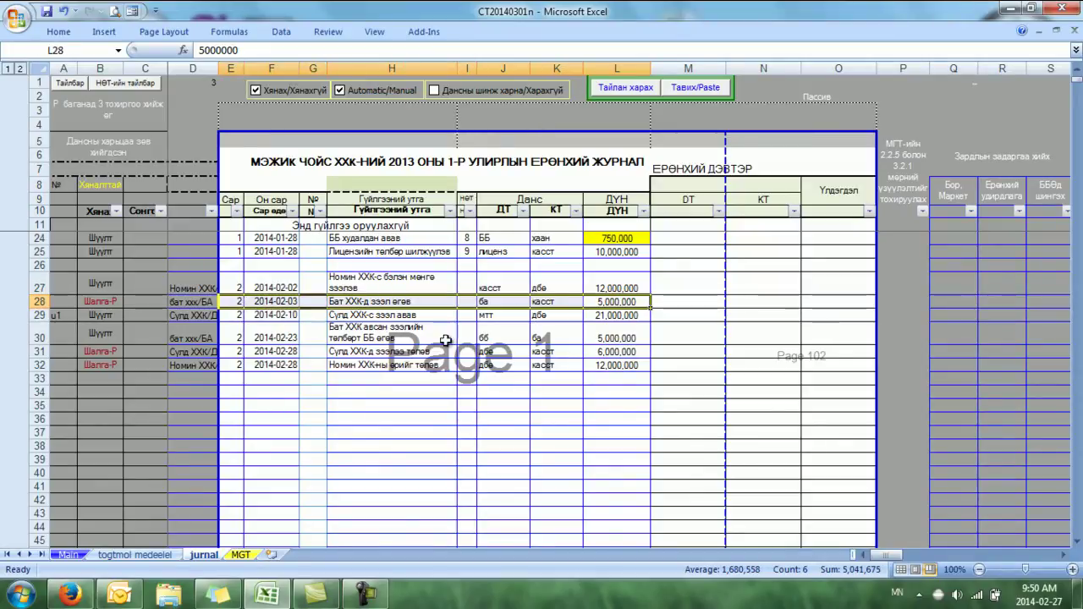
Step: Open the cash flow statement (Мөнгөн гүйлгээний тайлан) from the financial reports and examine lines 2.2.5 and 3.2.1
left_click(623, 87)
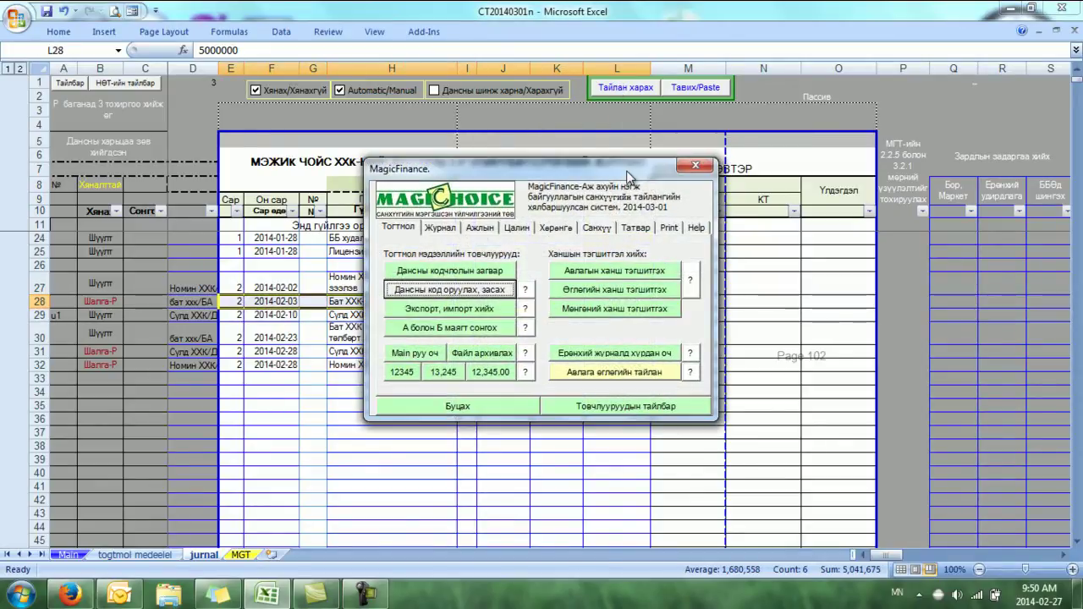
left_click(597, 228)
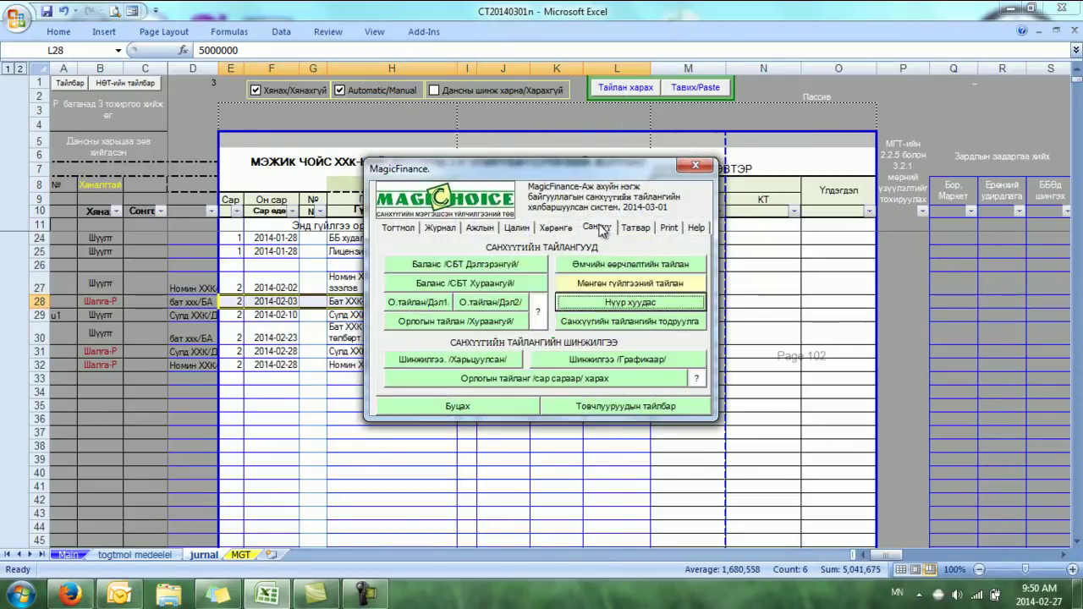
left_click(631, 286)
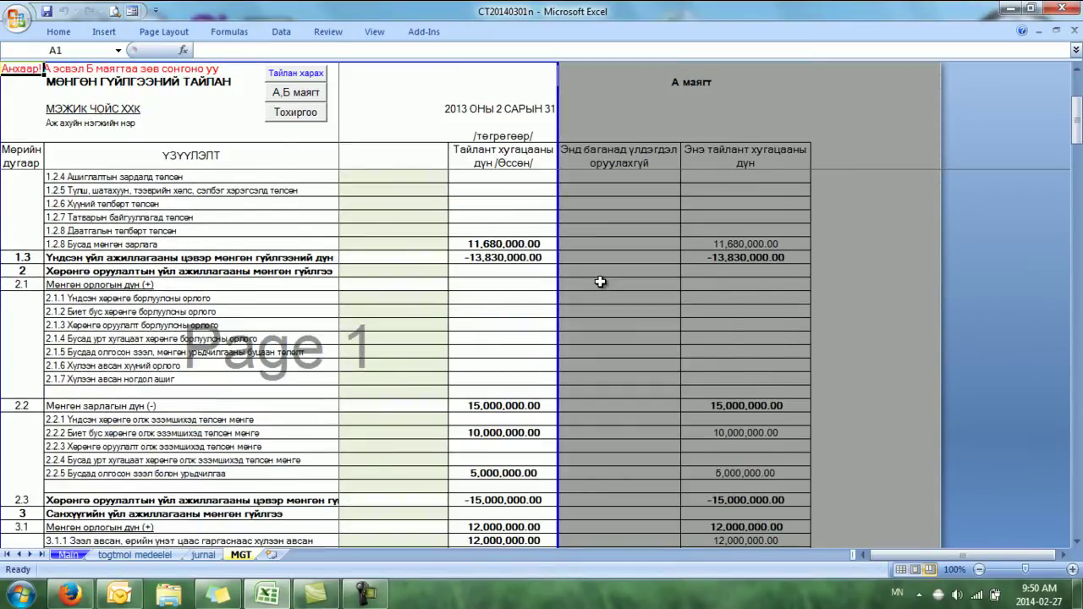
left_click_drag(195, 473, 501, 475)
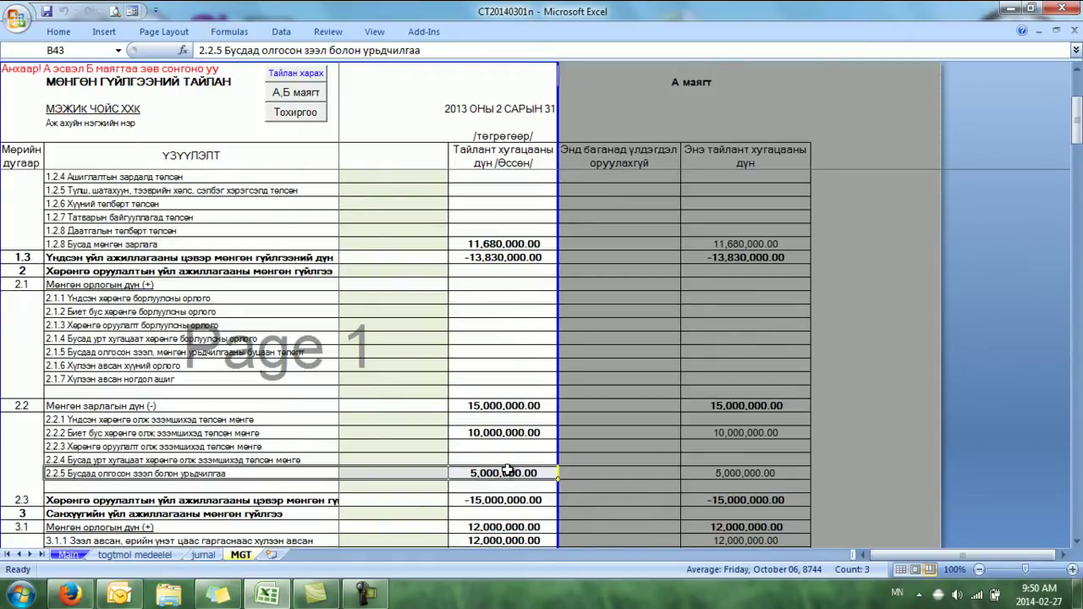
scroll(507, 469, "down", 6)
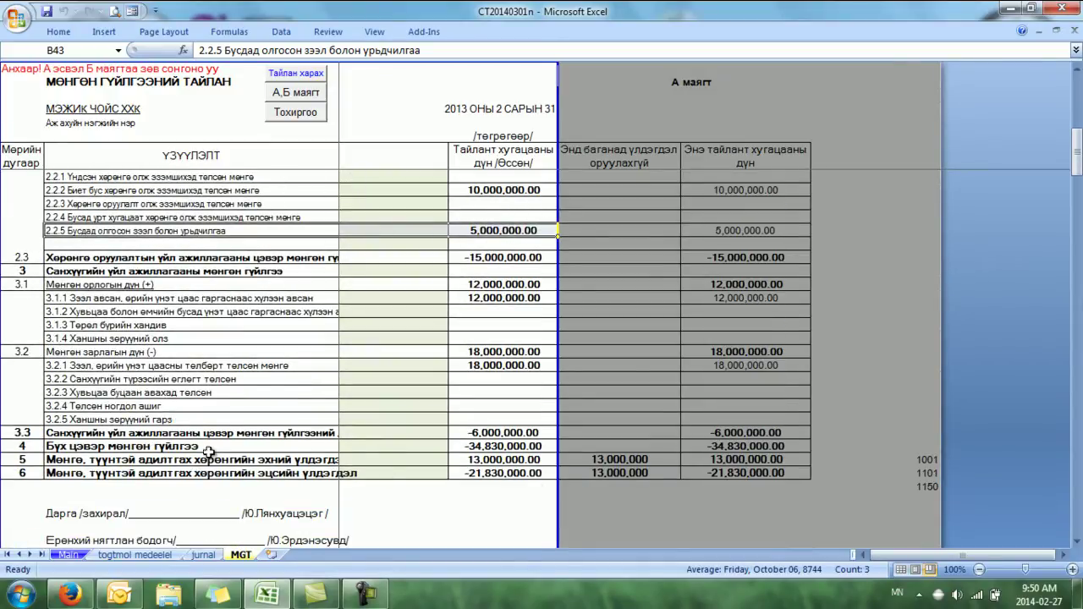
left_click_drag(77, 369, 489, 365)
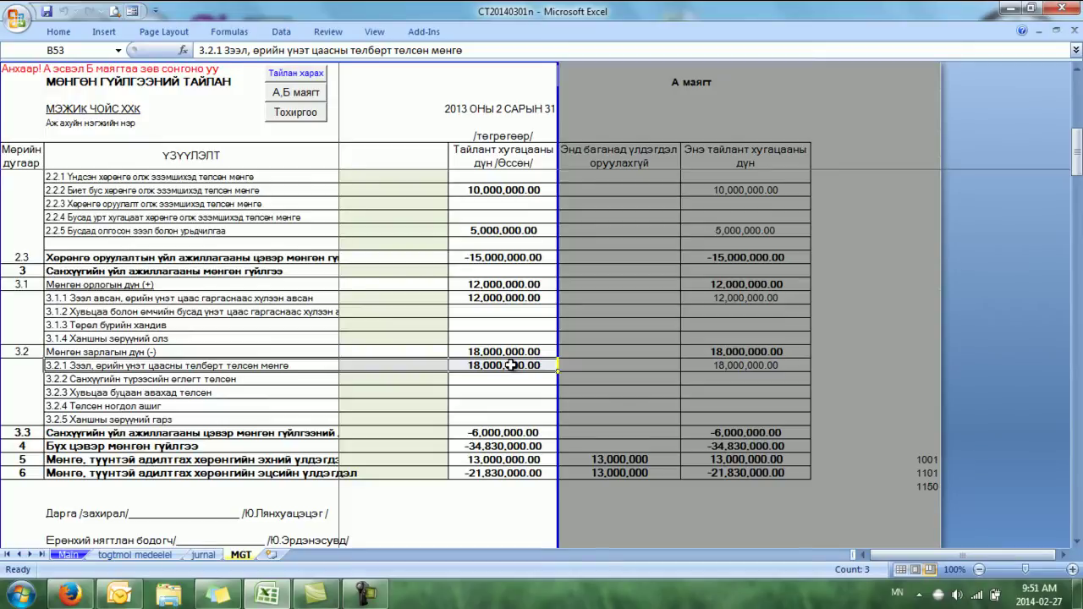
Step: Return to the jurnal sheet and review the loan entry for Бат ХХК in row 28
left_click(207, 556)
left_click_drag(186, 300, 618, 306)
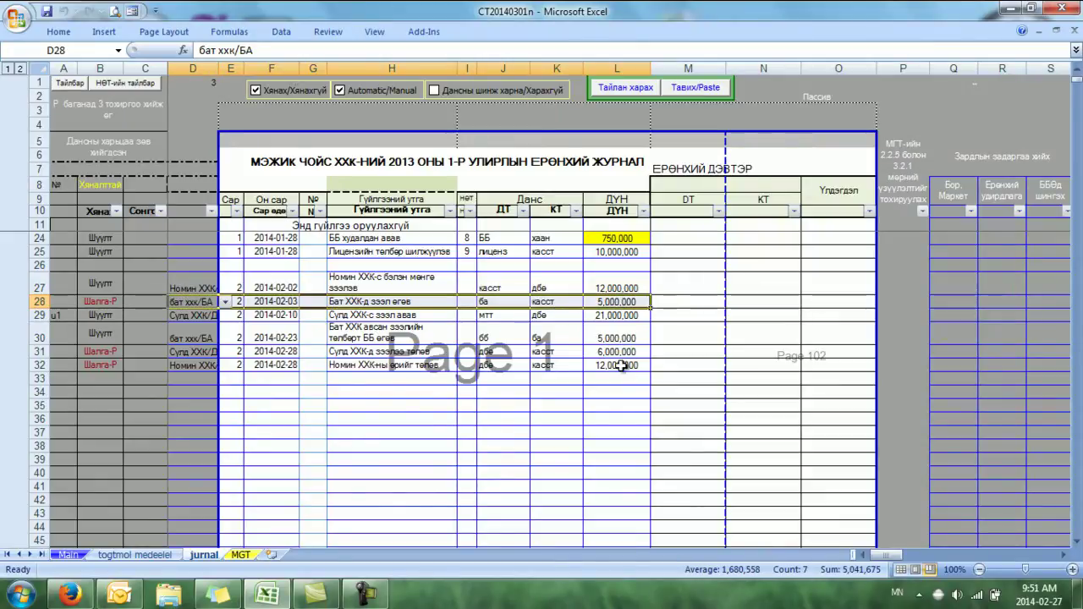
left_click_drag(622, 365, 201, 355)
key("ctrl+z")
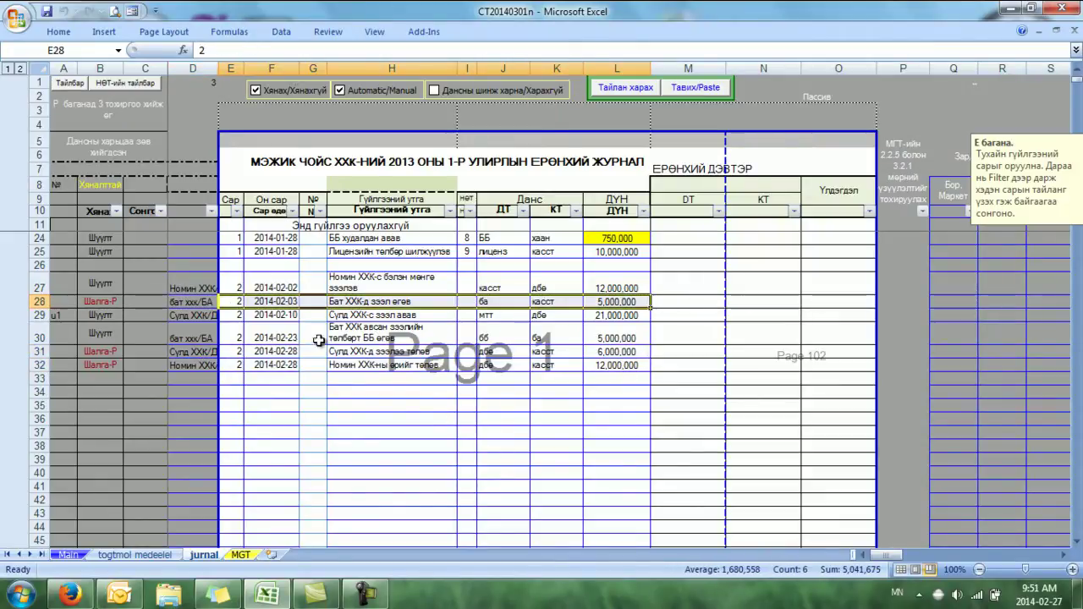
left_click_drag(630, 302, 243, 306)
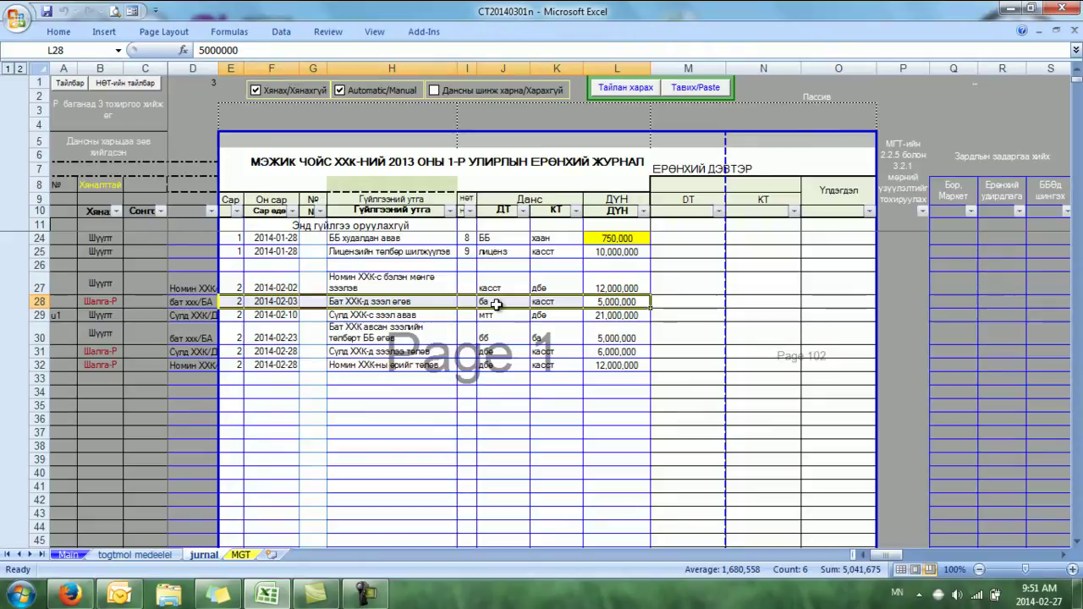
Step: Check line 2.2.5, loans and advances given to others, on the MGT sheet
left_click(241, 556)
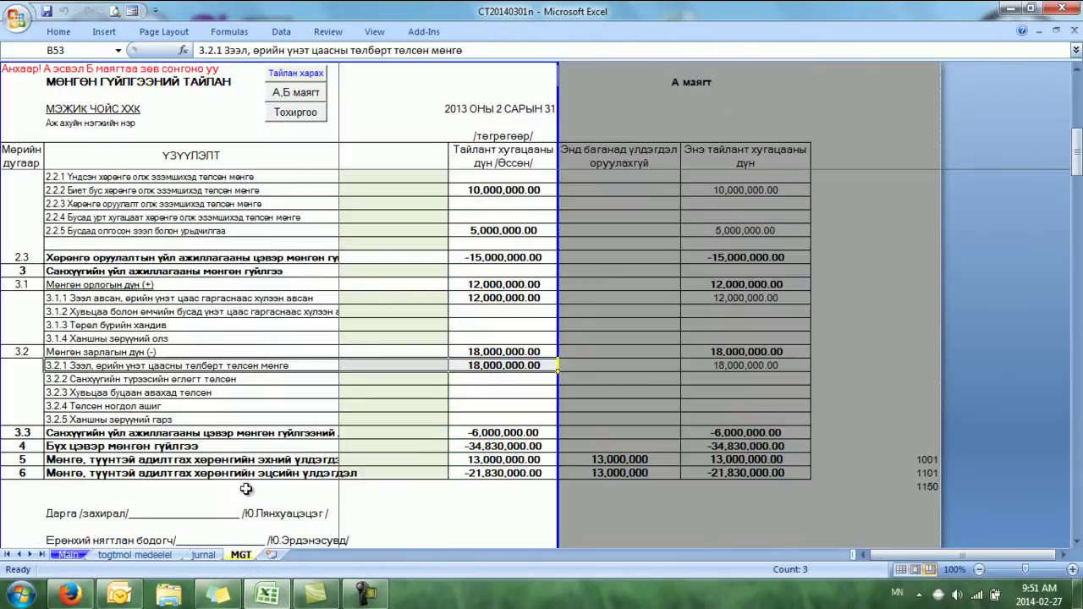
scroll(363, 339, "up", 6)
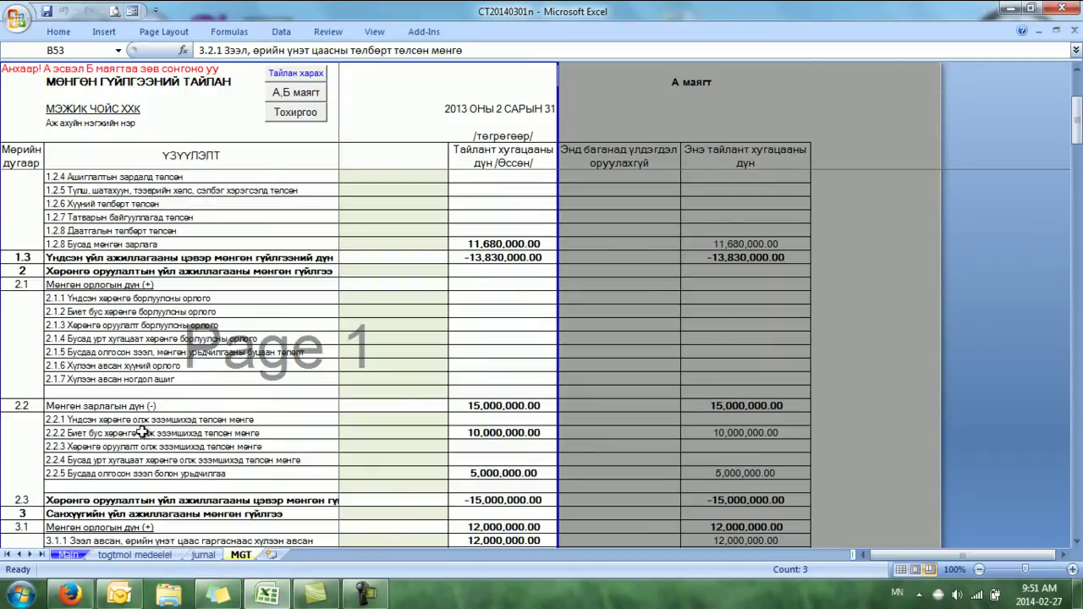
left_click_drag(127, 476, 490, 473)
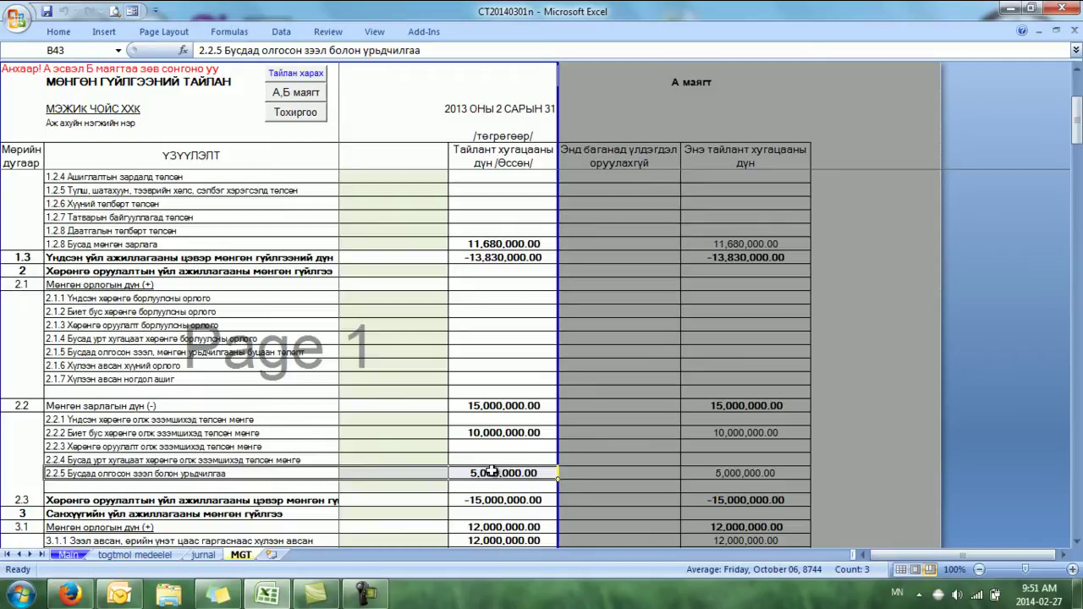
left_click_drag(503, 473, 334, 475)
Step: Enter ба in column P of journal row 28 and check that row's status in column B
left_click(205, 554)
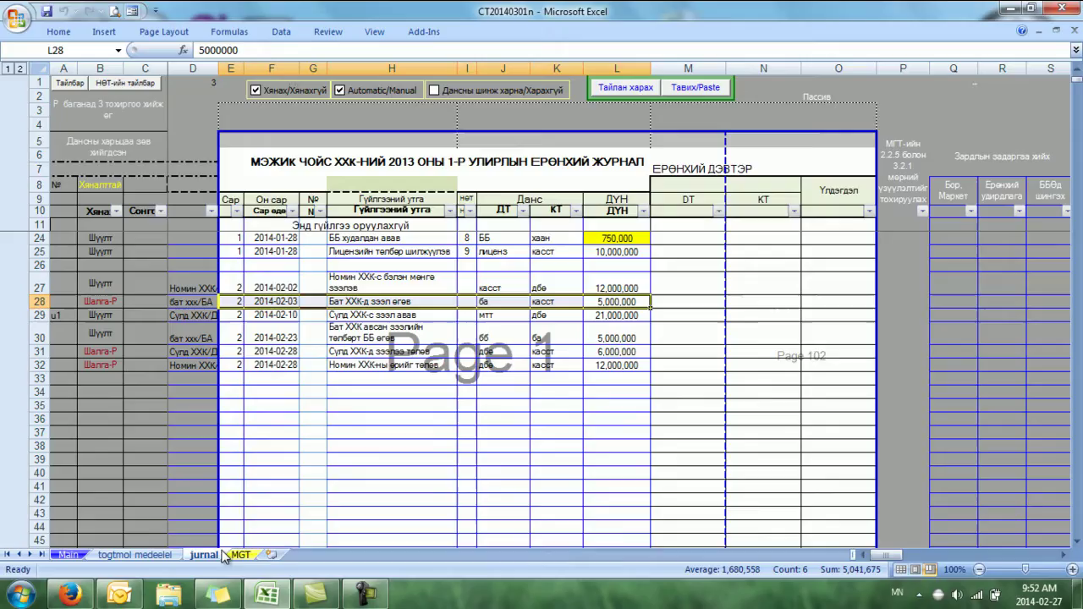
left_click(884, 301)
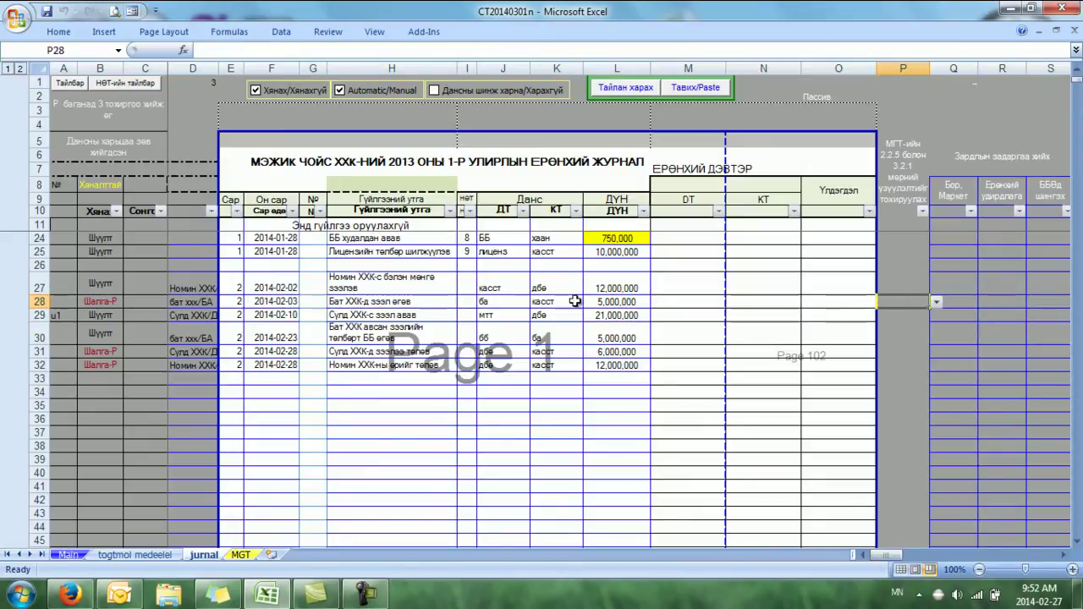
type("б")
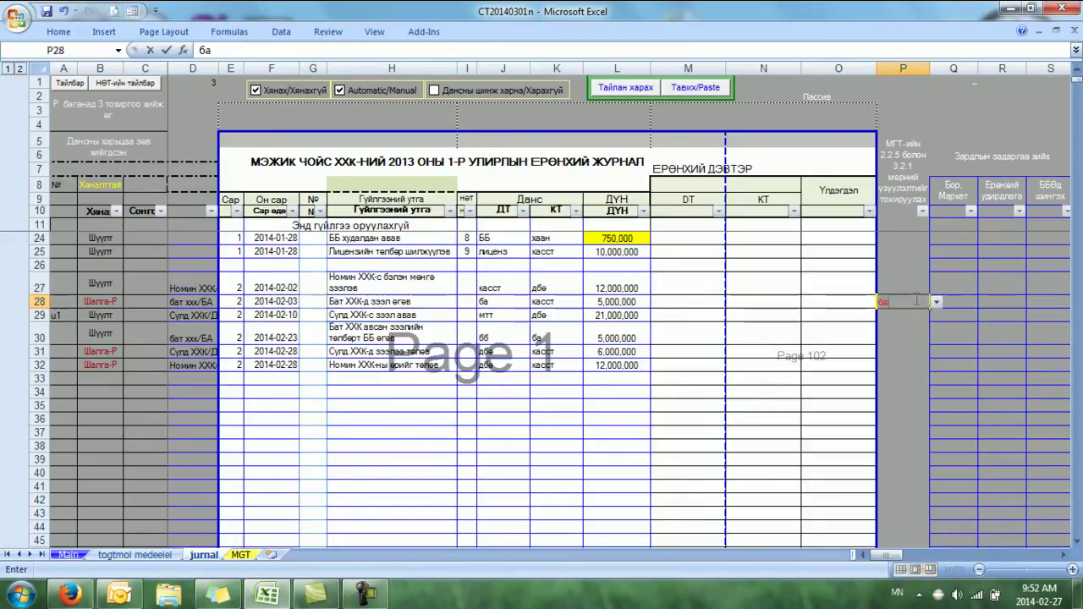
type("а")
left_click(624, 302)
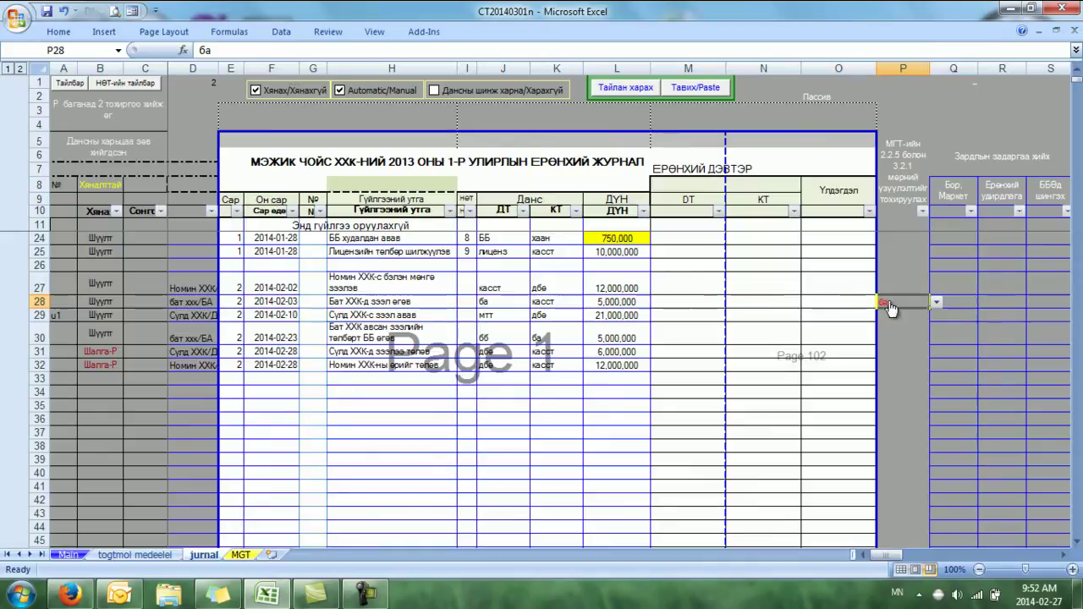
left_click(564, 302)
left_click(101, 300)
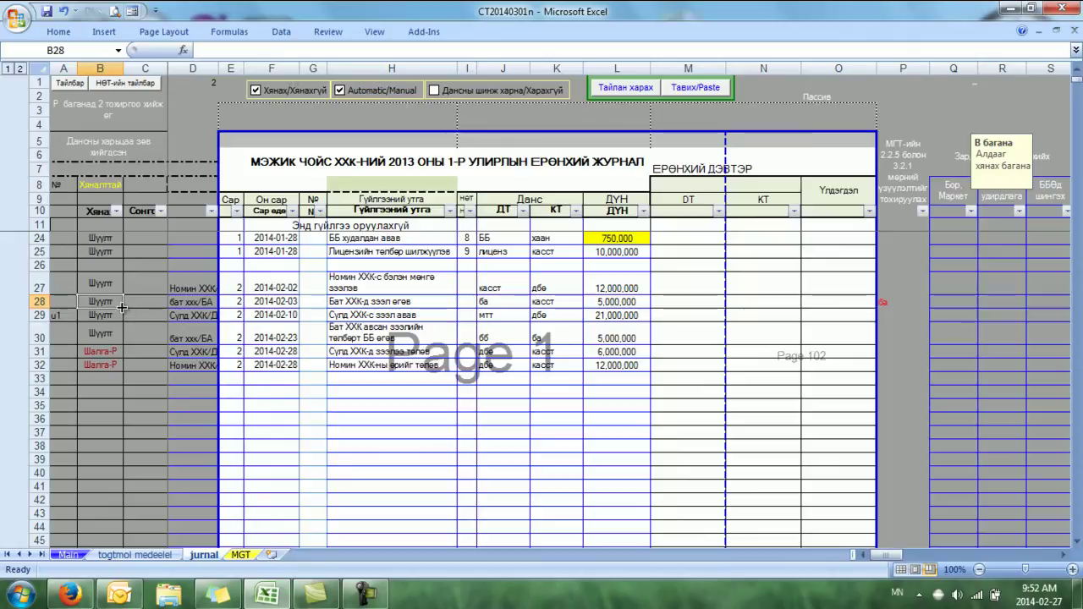
Step: Compare the accounts and amounts of journal rows 28 and 30, and check line 1.2.3 on the MGT sheet
left_click_drag(266, 302, 584, 305)
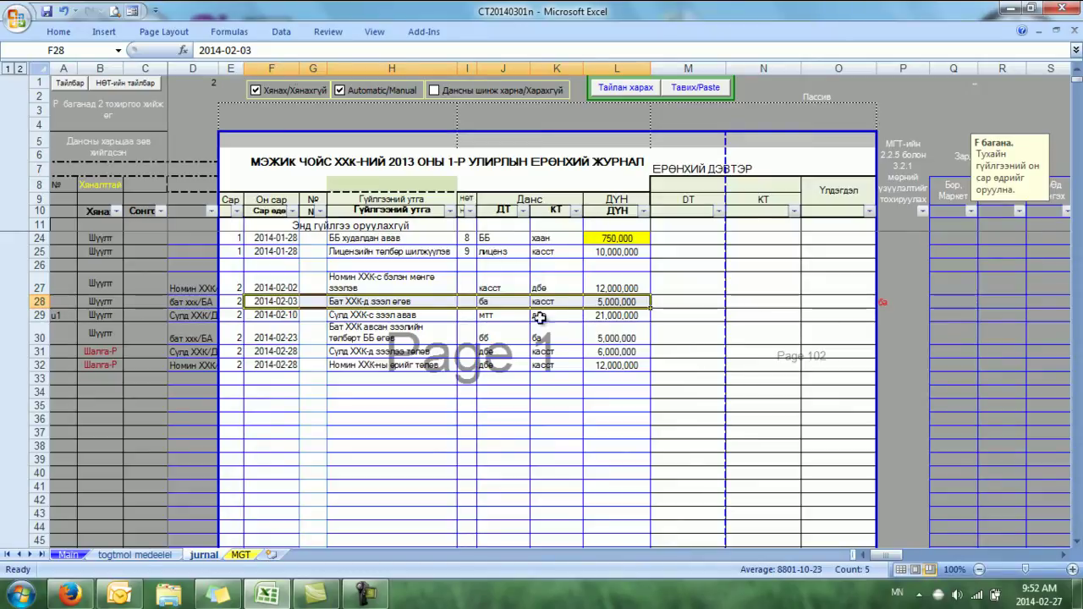
left_click_drag(278, 343, 598, 337)
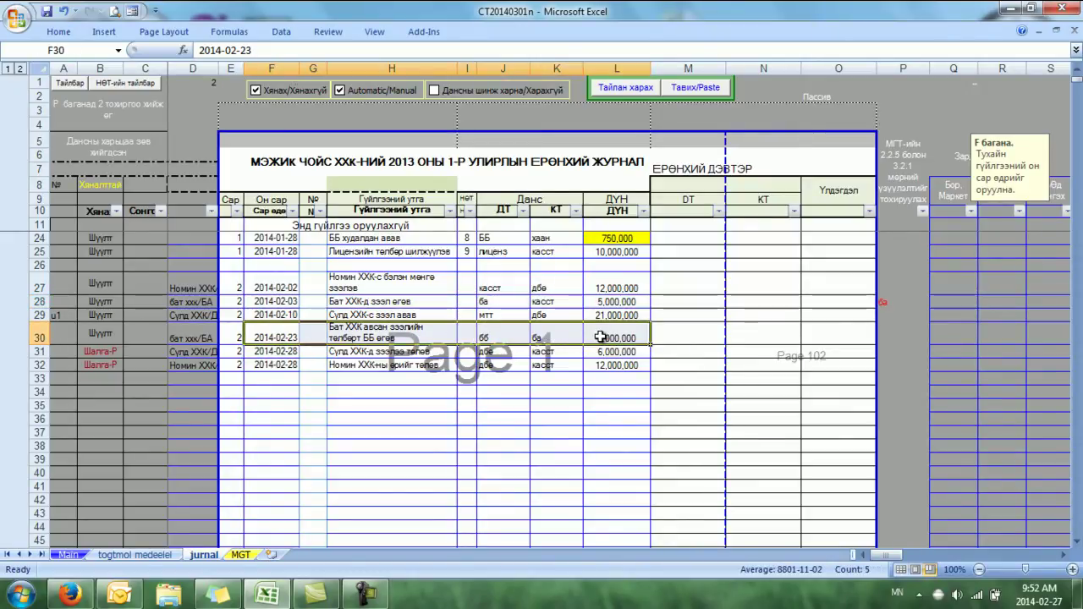
left_click(514, 337)
left_click_drag(609, 337, 512, 337)
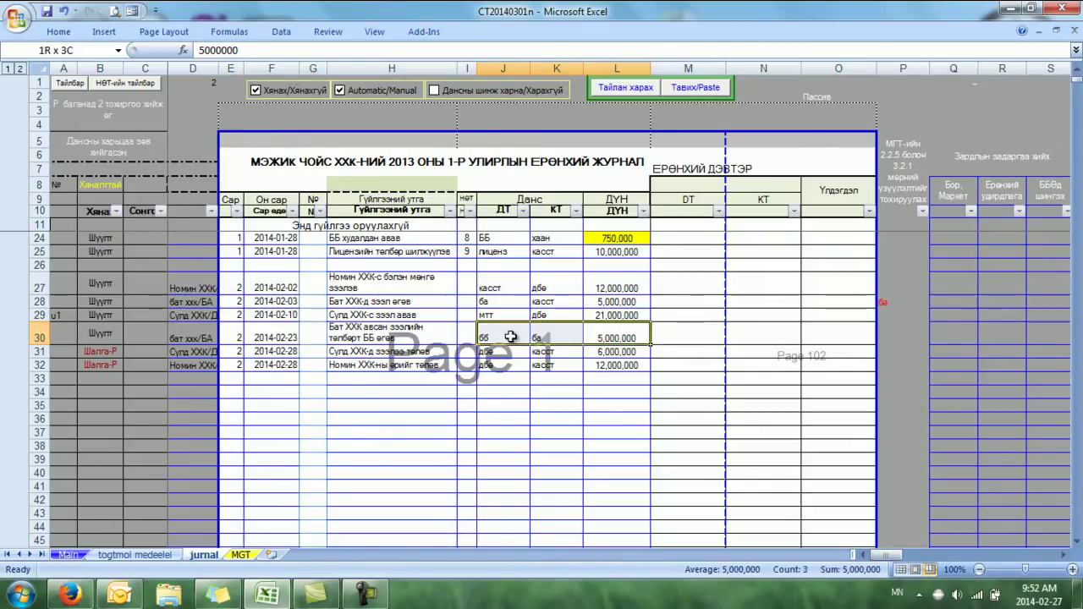
left_click(614, 302)
left_click_drag(614, 302, 496, 302)
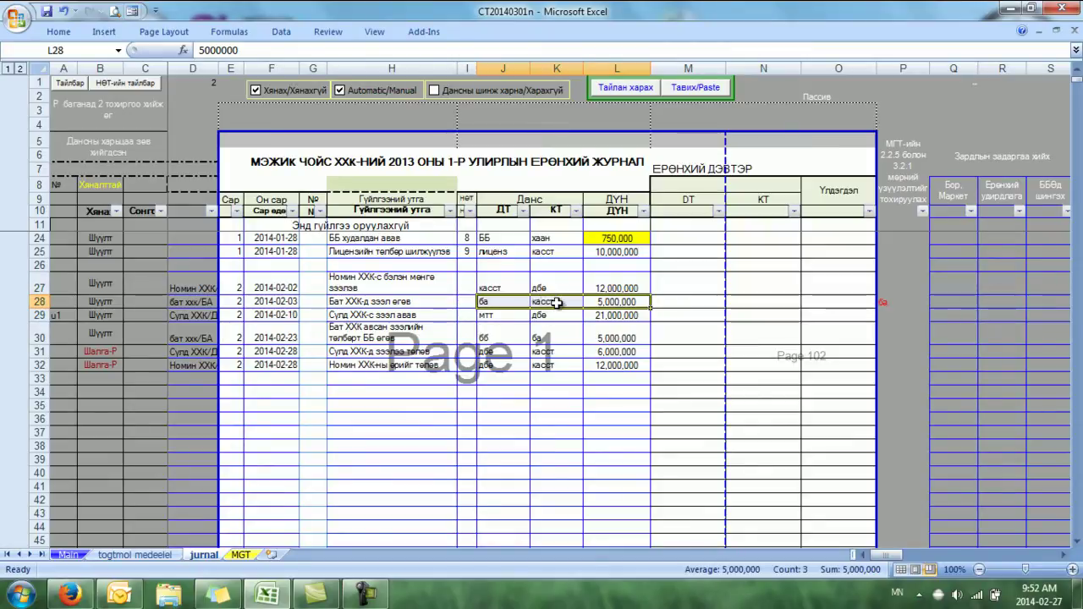
left_click_drag(615, 337, 502, 337)
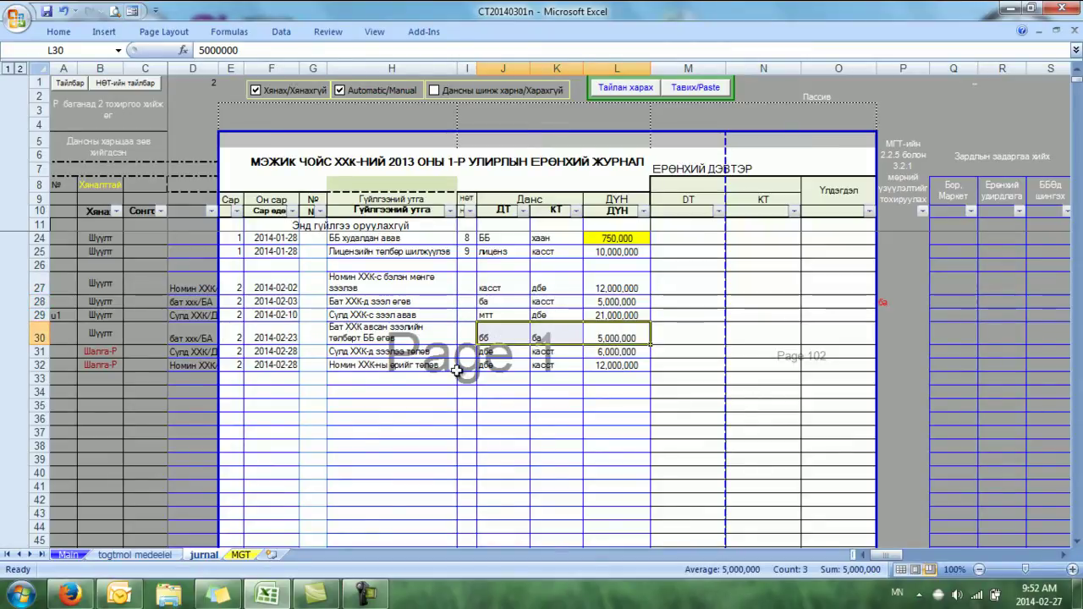
left_click(242, 554)
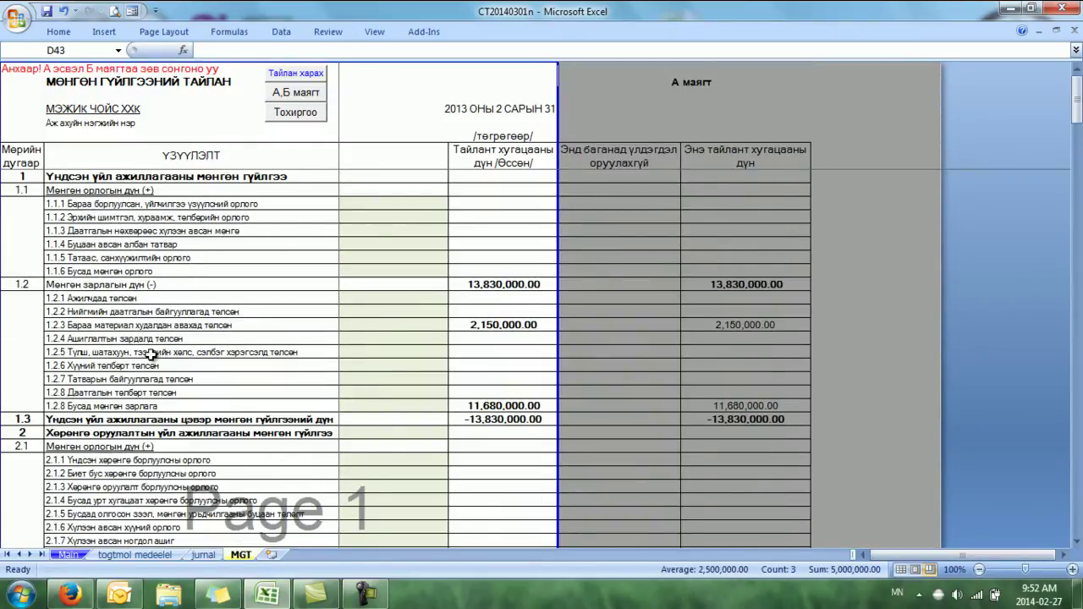
left_click_drag(142, 326, 491, 324)
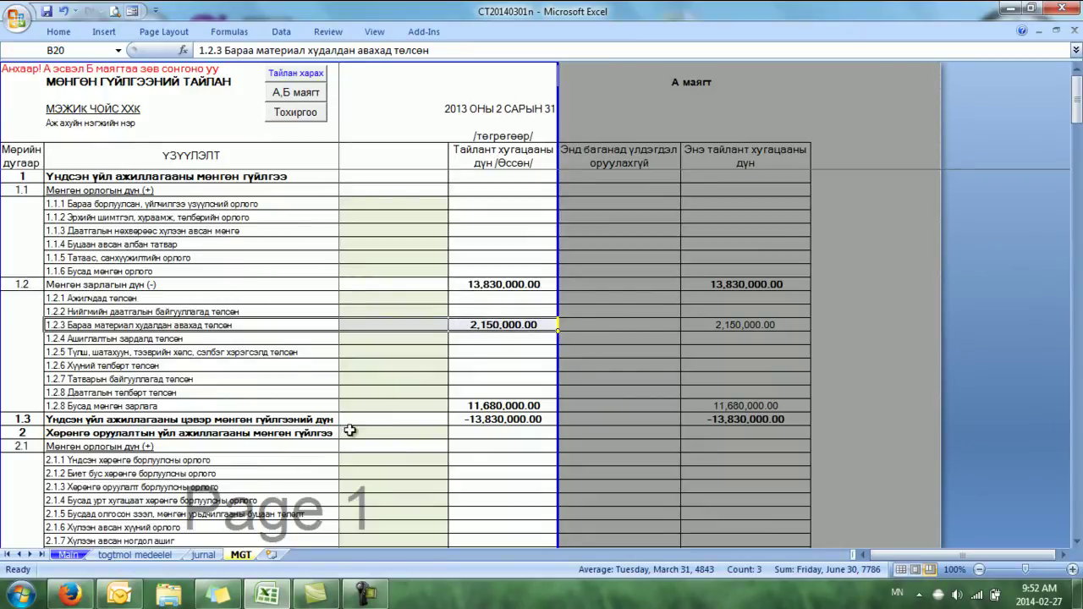
Step: Set column P of journal row 28 to бб, matching the debit account of row 30
left_click(203, 554)
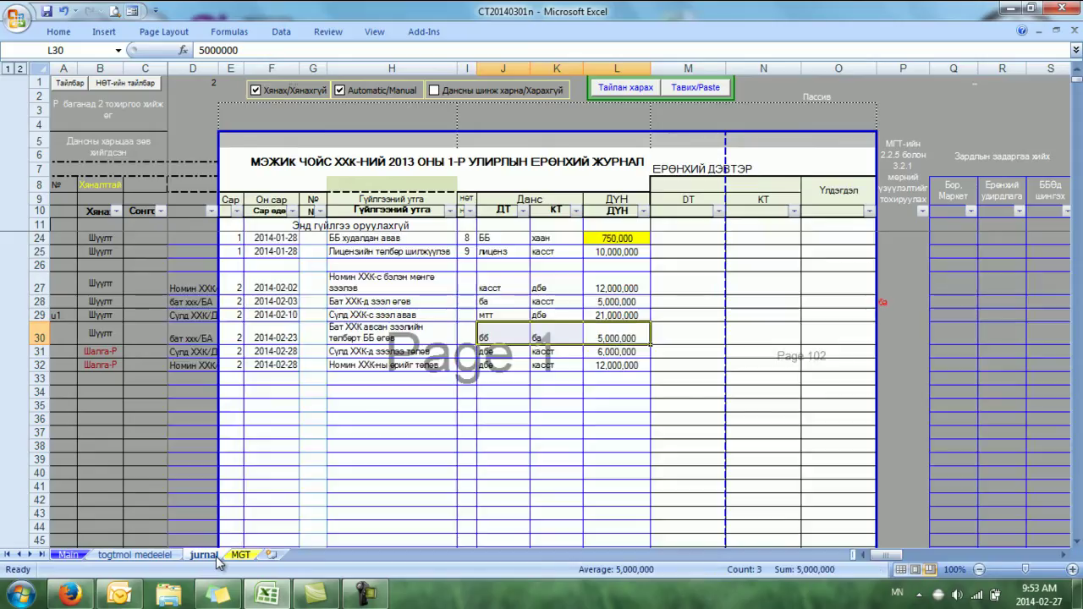
left_click(614, 338)
left_click(374, 302)
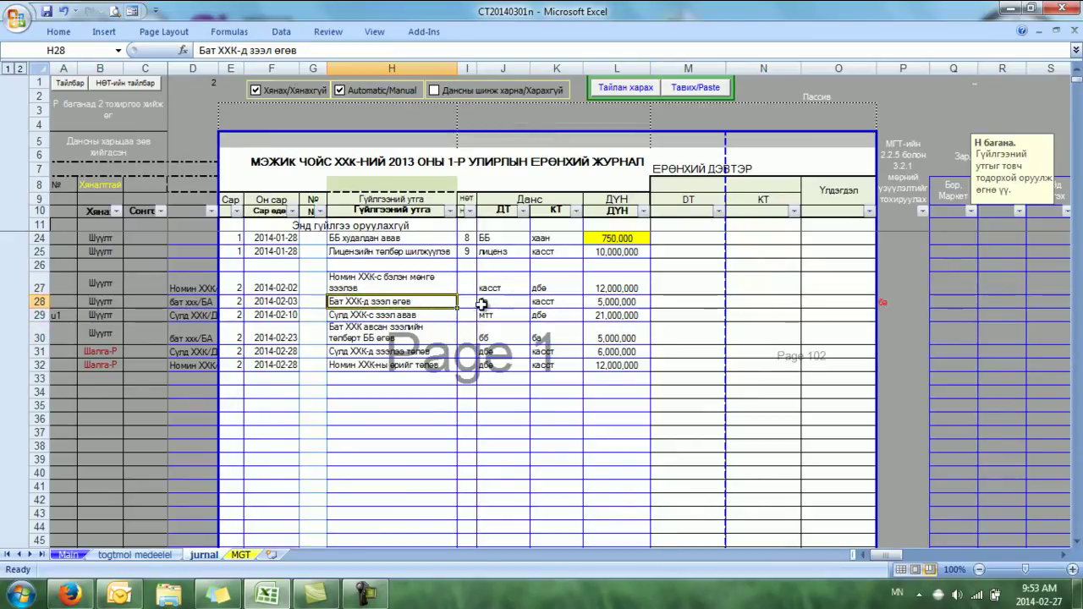
left_click(598, 303)
left_click(892, 303)
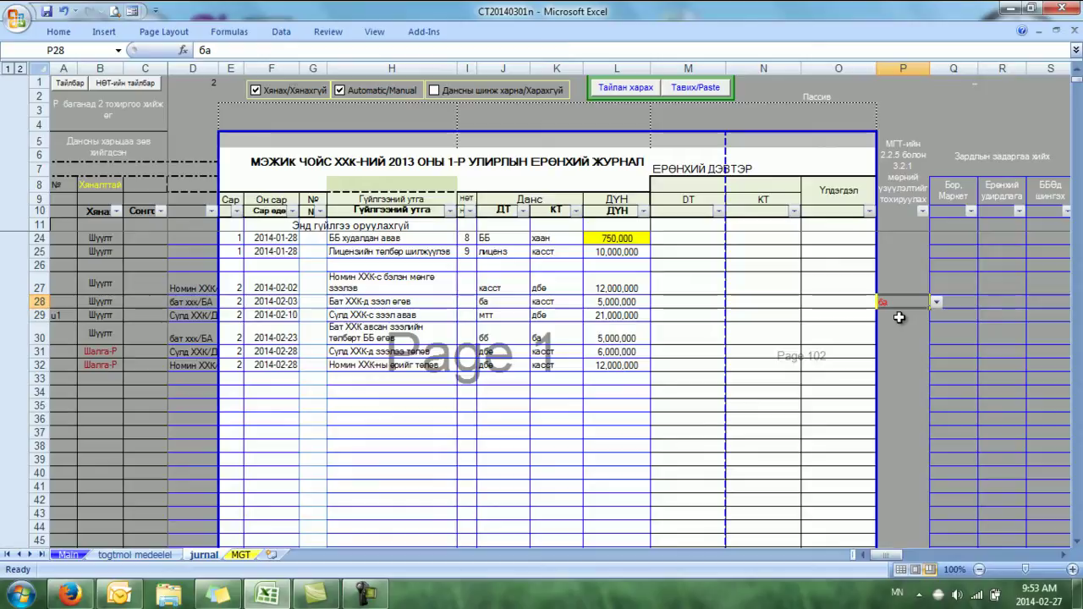
type("бб")
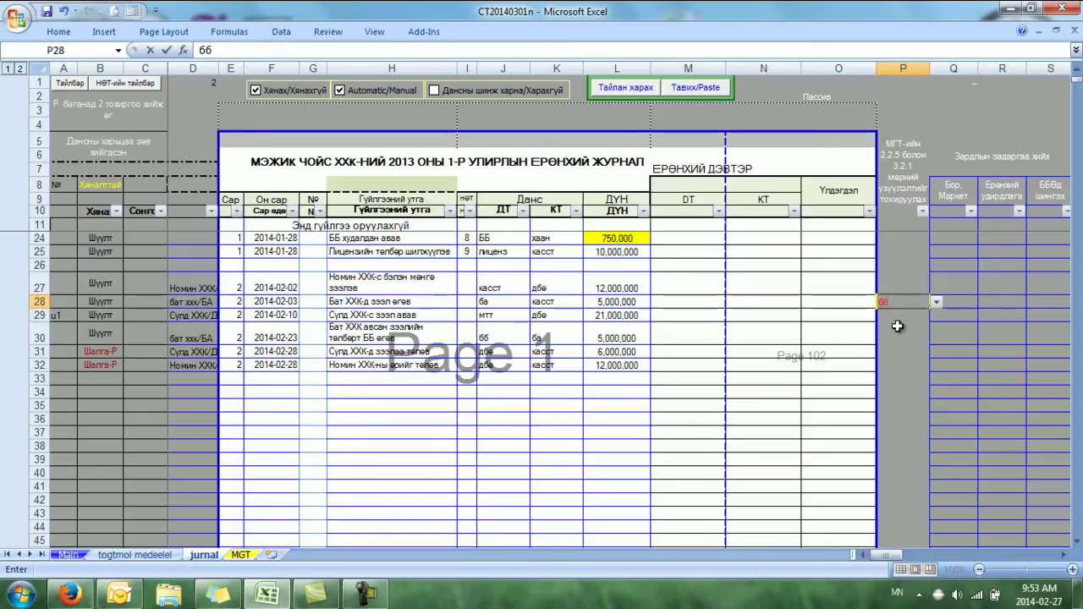
left_click(898, 332)
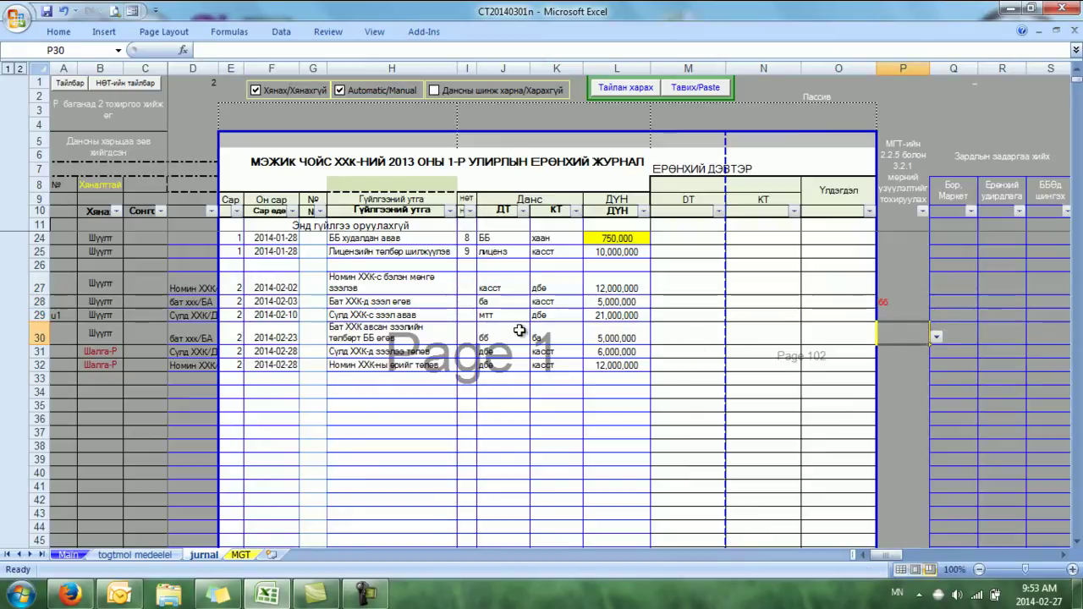
left_click(593, 336)
left_click(510, 337)
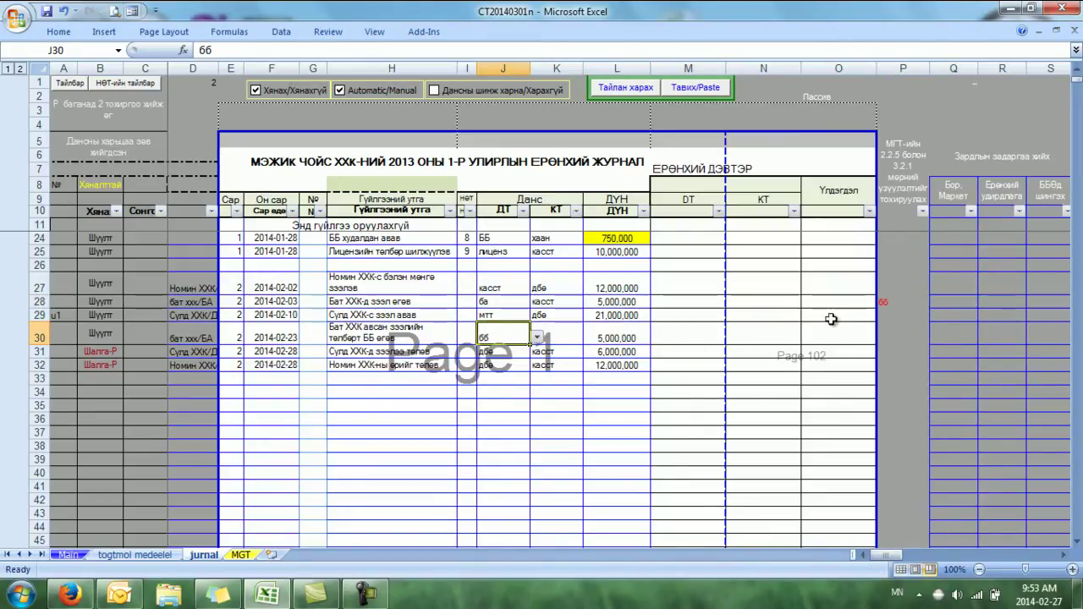
Step: Review journal row 28 and check it against lines 2.2.5 and 1.2.3 on the MGT sheet
left_click(888, 303)
left_click_drag(888, 305, 231, 301)
left_click_drag(888, 302, 235, 301)
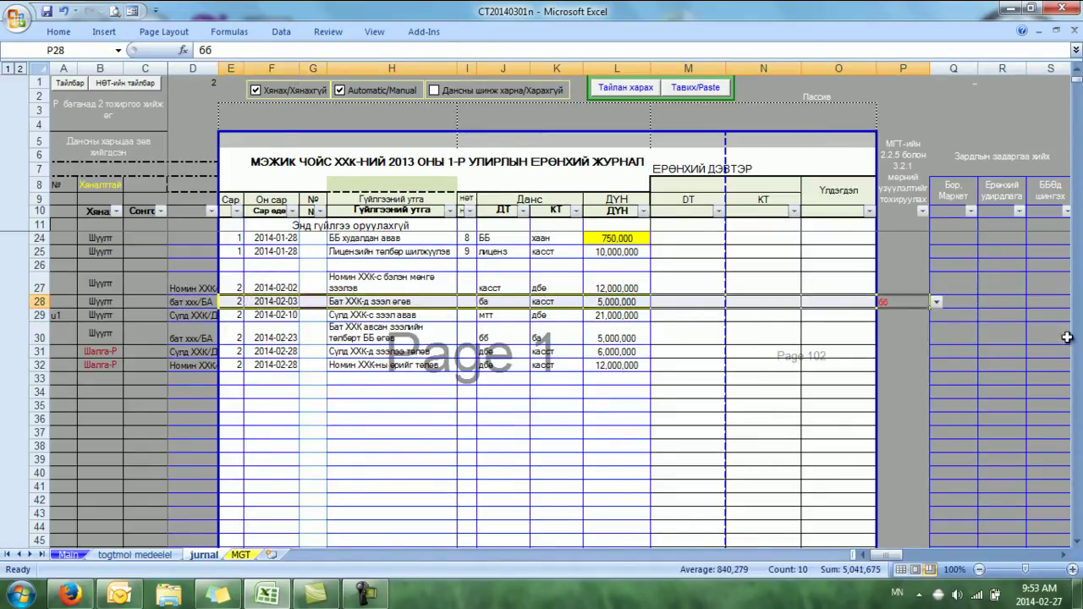
left_click(245, 555)
scroll(305, 501, "down", 5)
left_click_drag(170, 474, 479, 473)
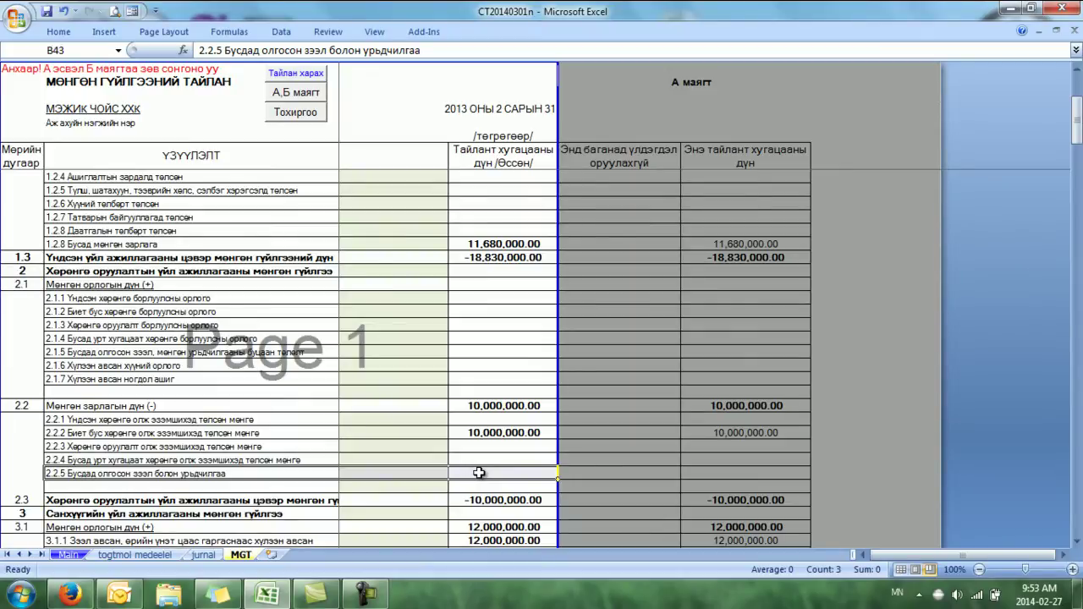
scroll(479, 473, "up", 4)
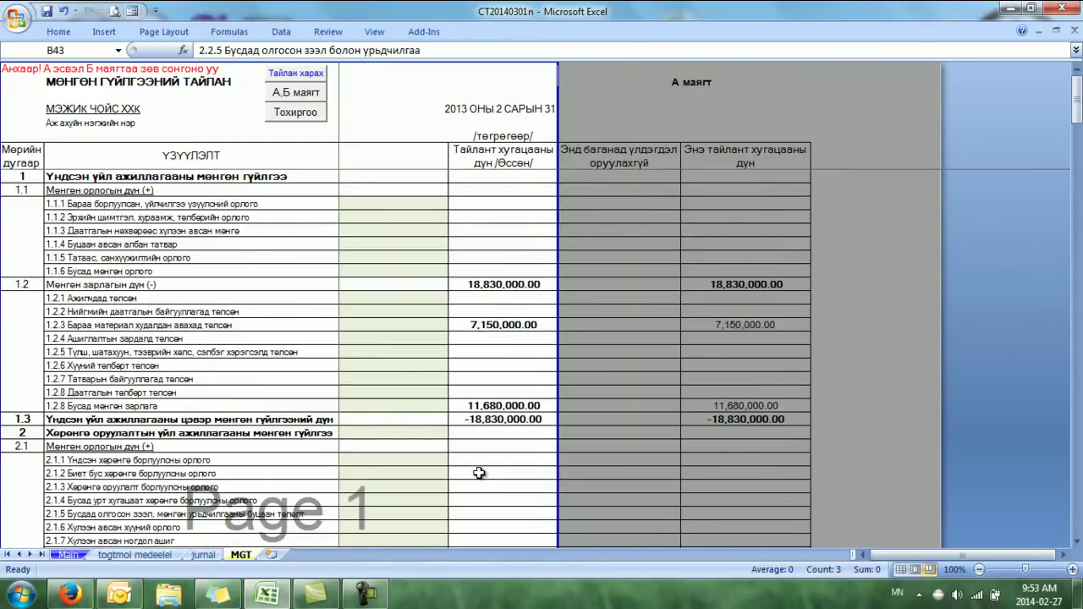
left_click_drag(486, 331, 231, 325)
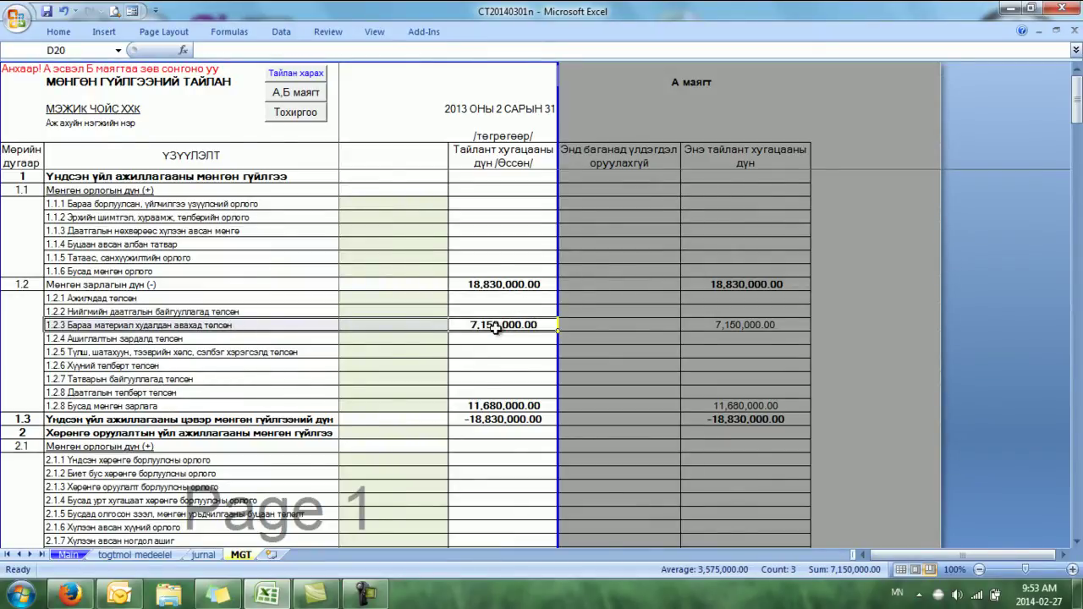
Step: Compare journal row 31 with line 3.2.1 on the MGT sheet and with the original loan entry in row 29
key("ctrl+Page_Up")
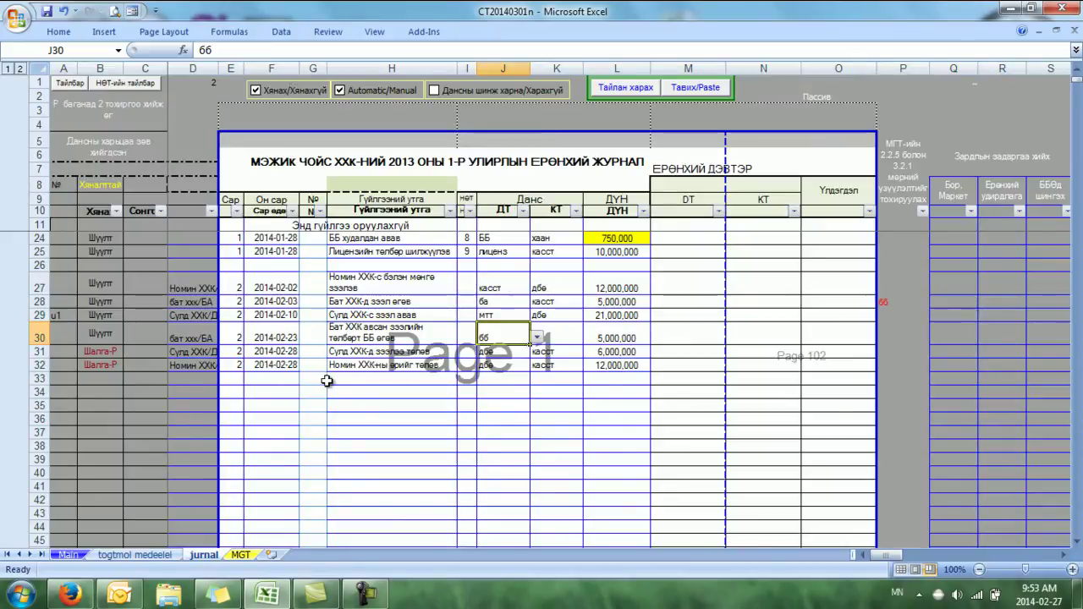
left_click_drag(239, 351, 586, 352)
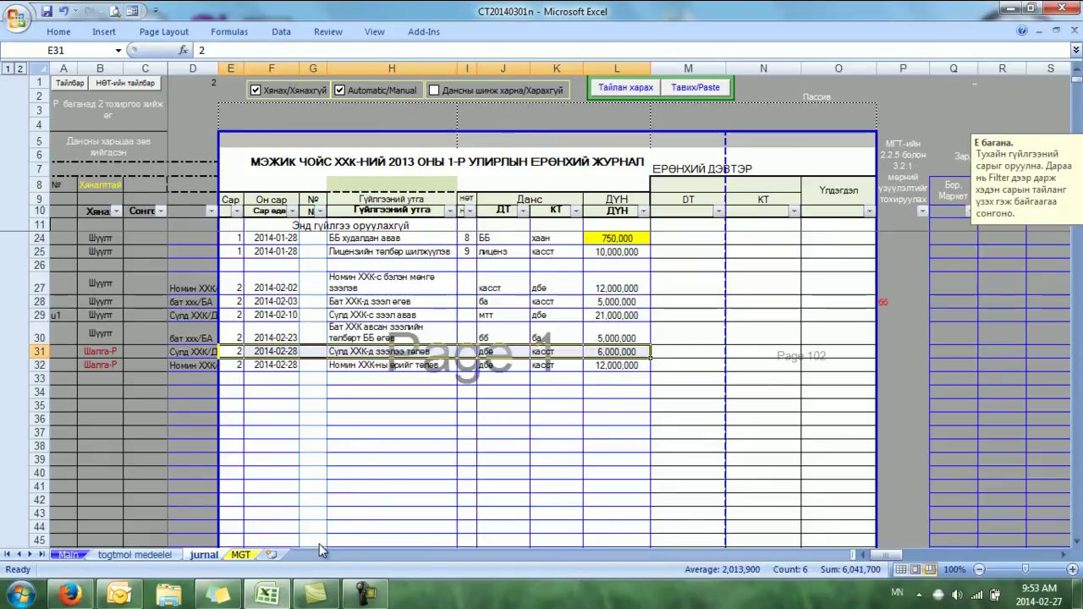
left_click(241, 554)
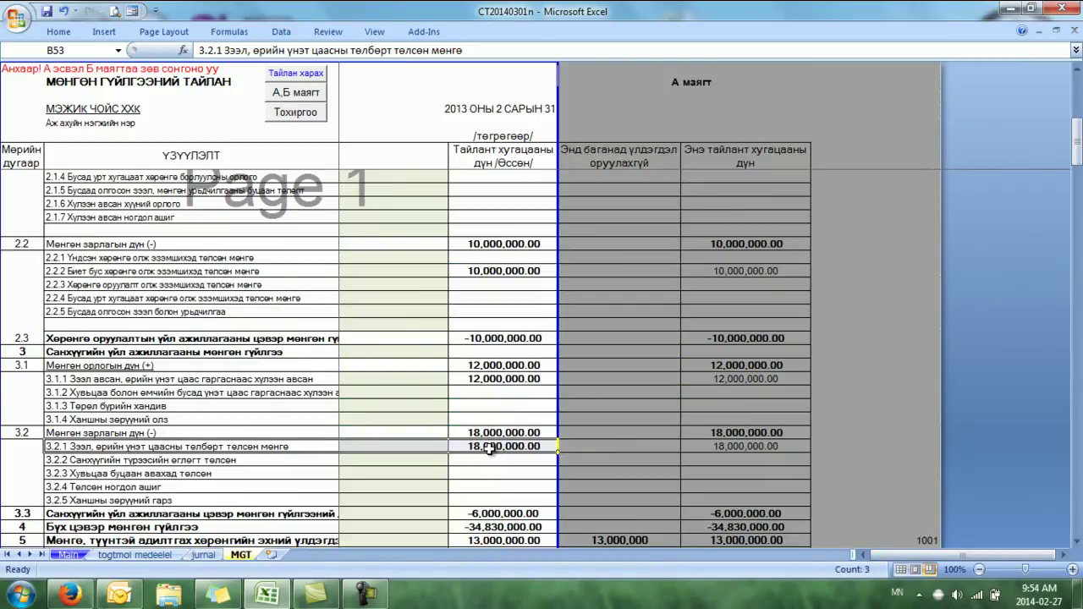
left_click(205, 556)
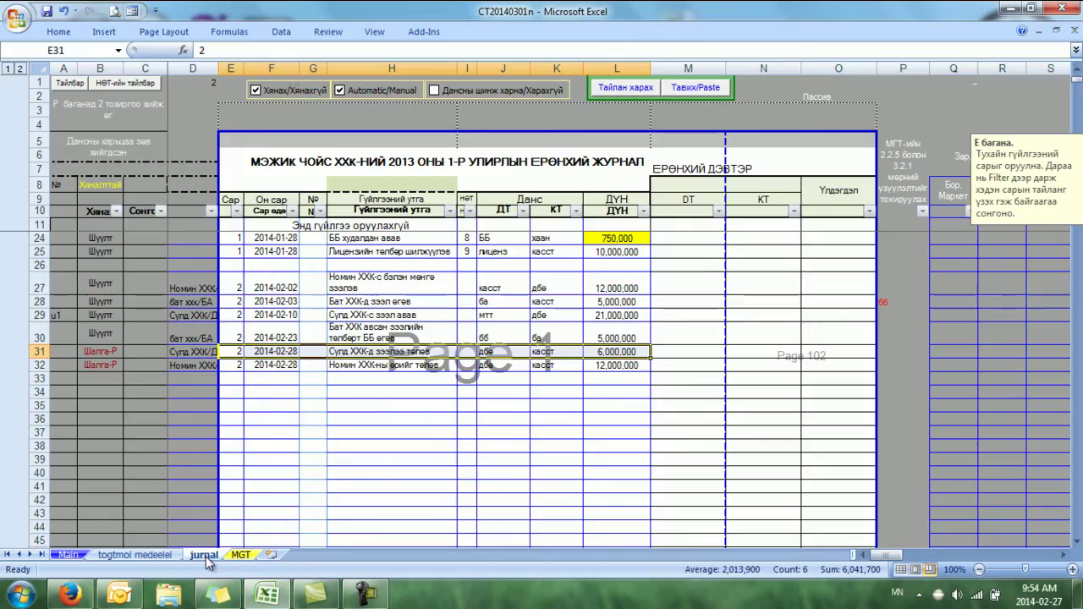
left_click_drag(604, 352, 228, 355)
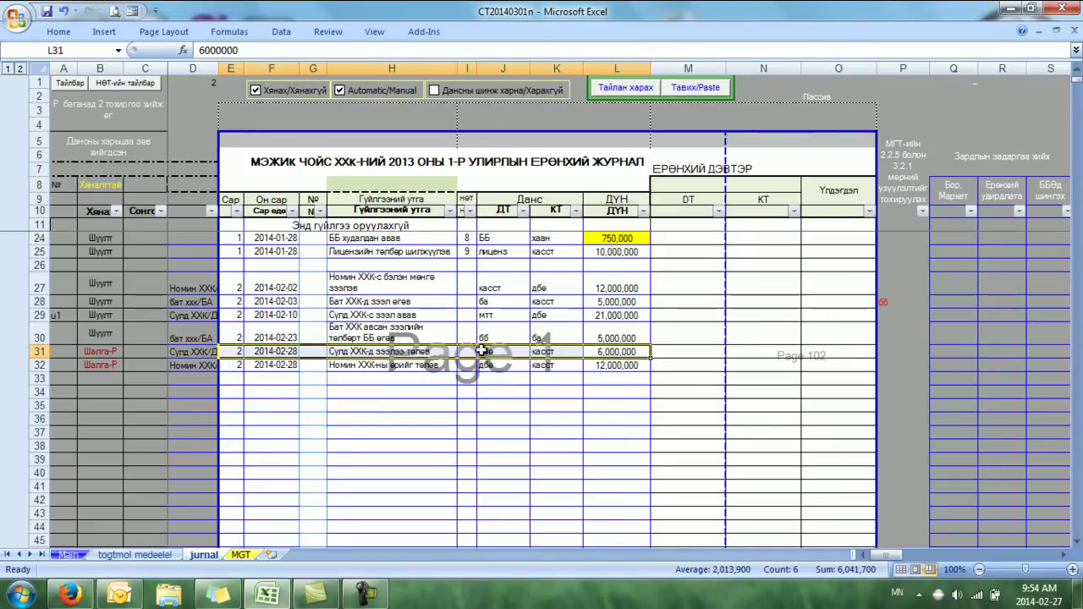
left_click_drag(596, 352, 228, 353)
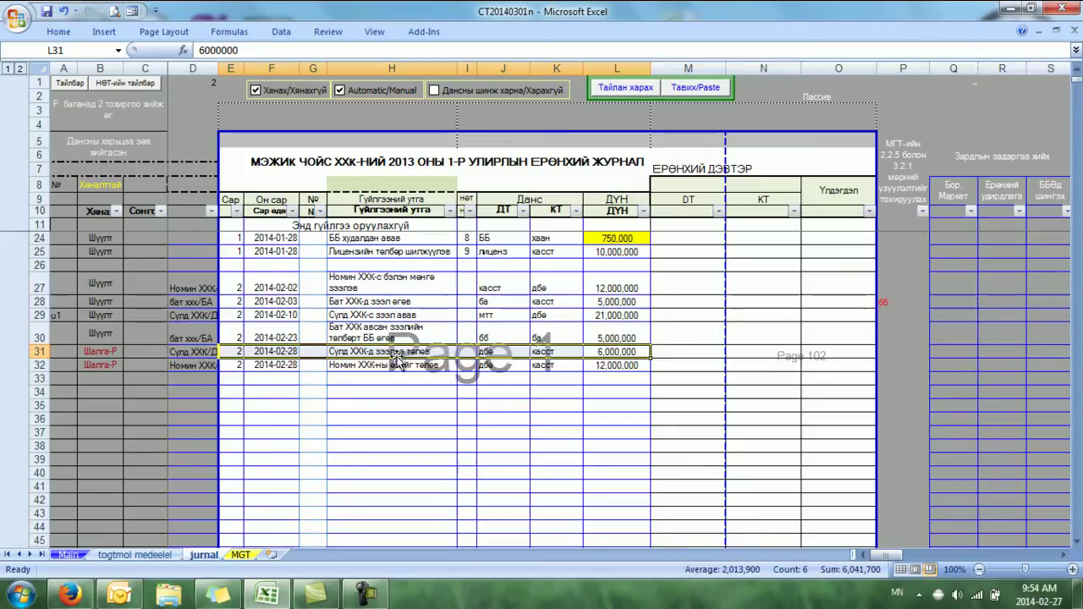
left_click_drag(241, 315, 615, 316)
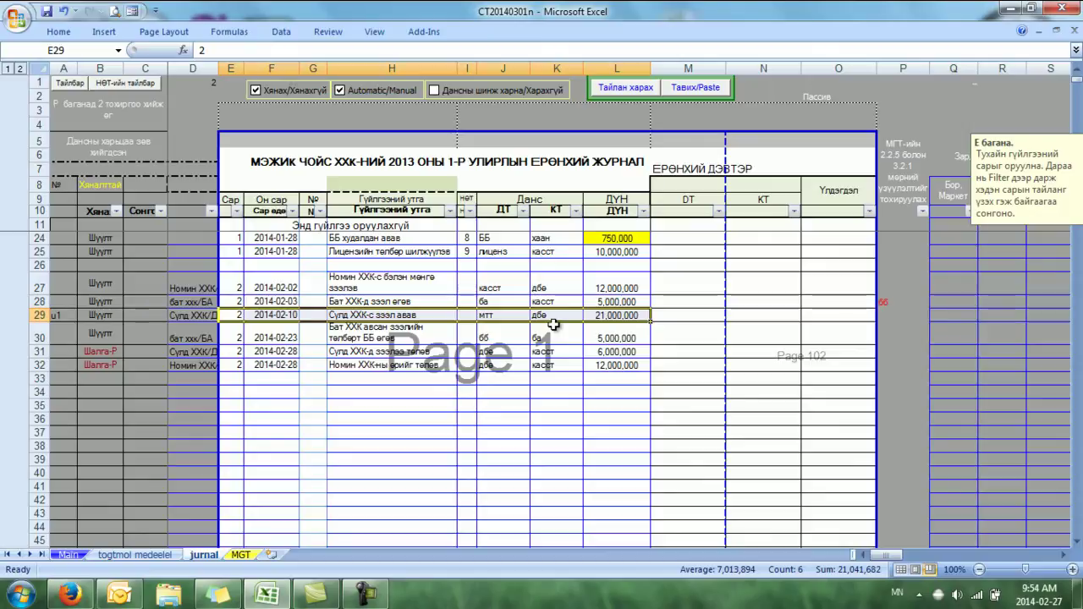
Step: Check line 3.2.1, loan repayments, and line 2.2.1, fixed asset acquisitions, on the MGT sheet
left_click(246, 556)
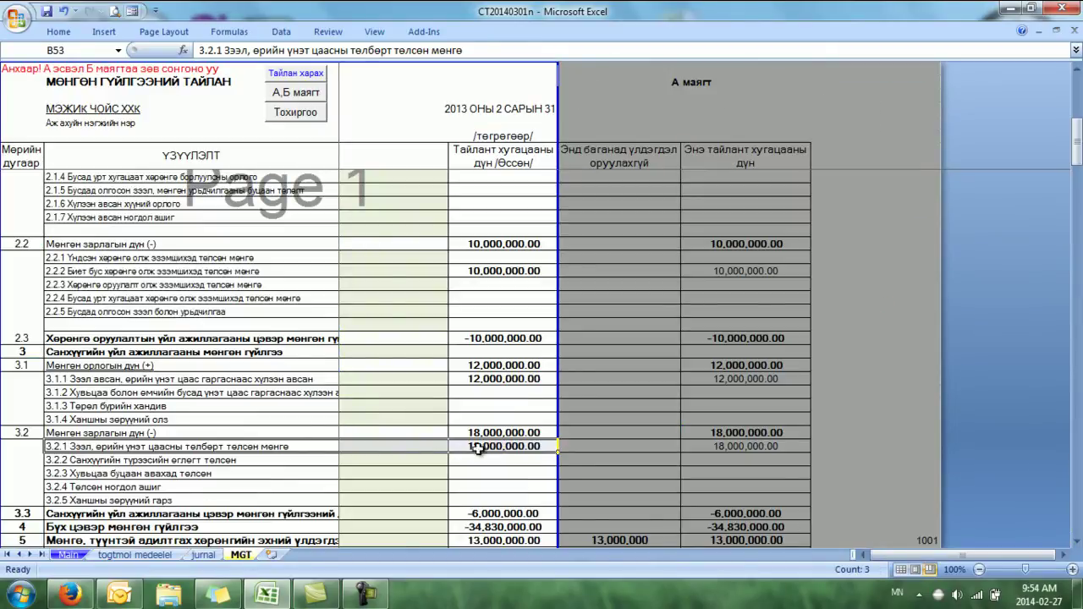
left_click_drag(501, 446, 287, 446)
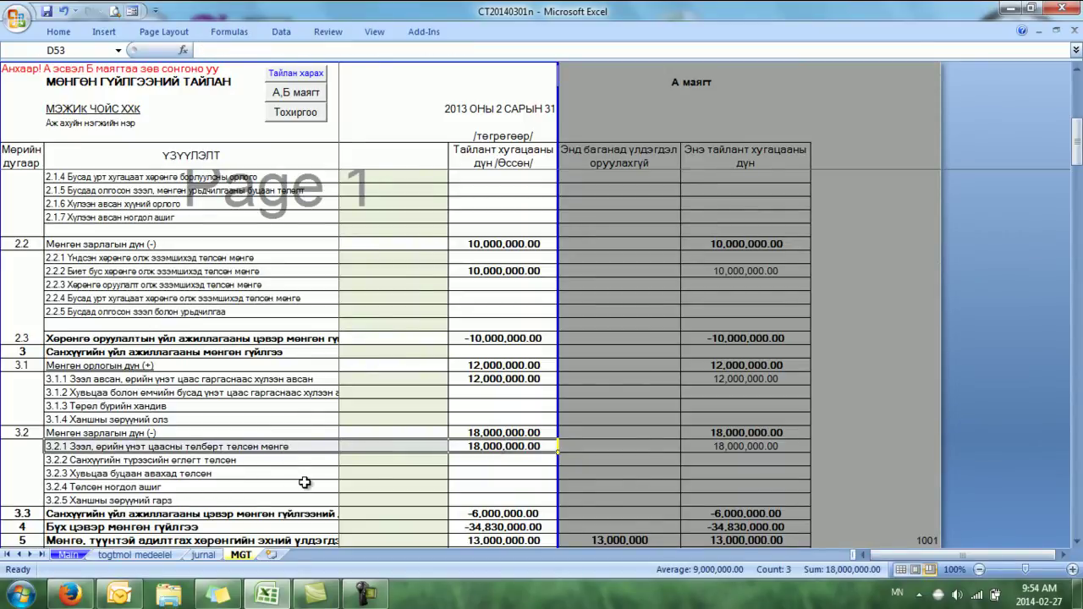
scroll(304, 482, "up", 1)
scroll(305, 482, "up", 3)
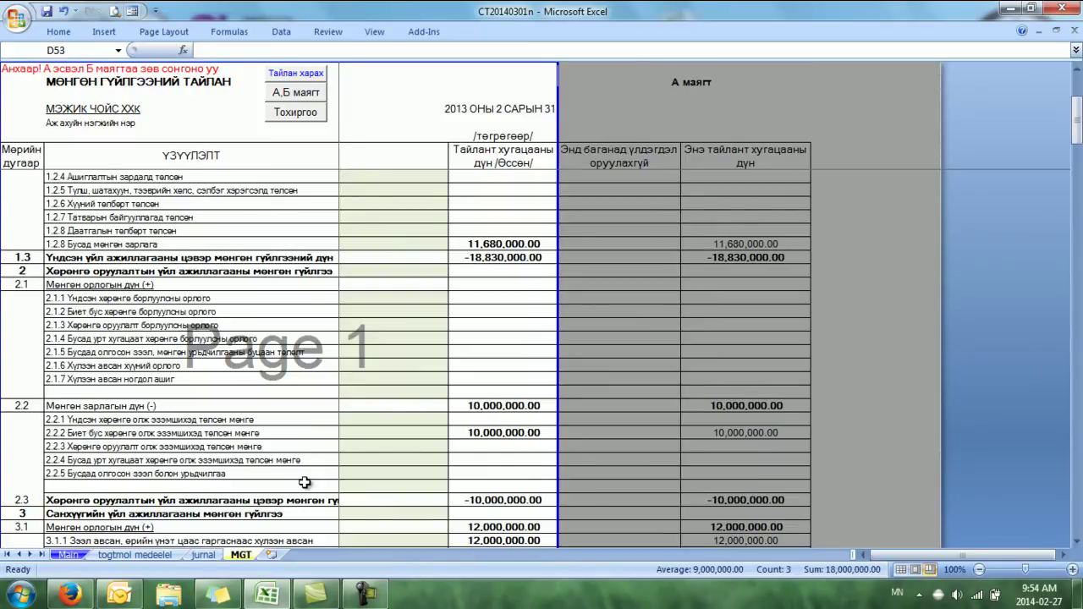
left_click(187, 420)
left_click_drag(325, 422, 502, 418)
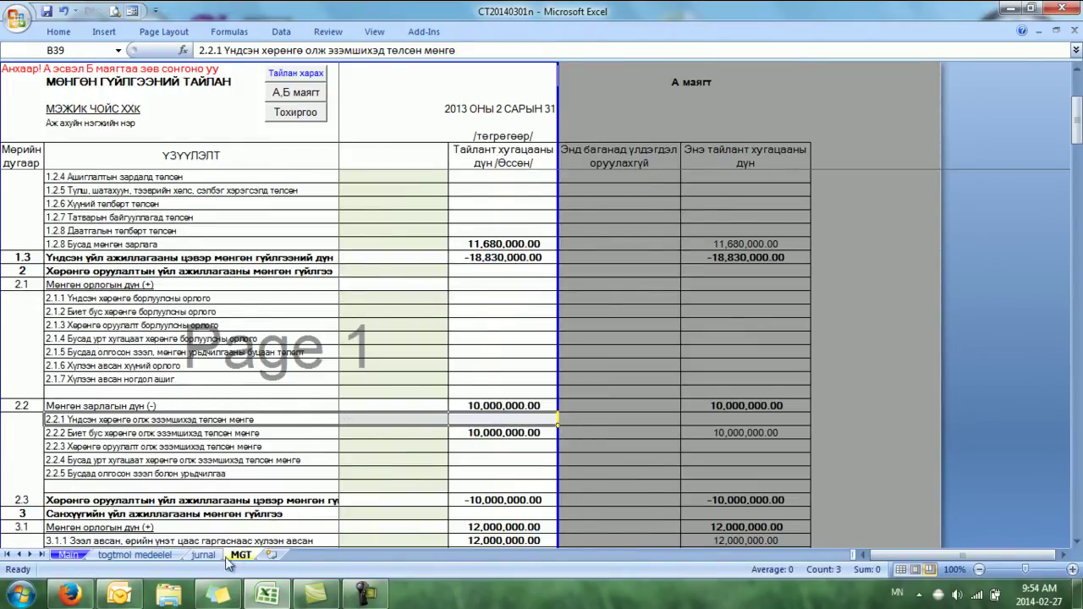
Step: Enter МТТ in column P of journal row 31 and check that row's status in column B
left_click(206, 555)
left_click_drag(624, 352, 241, 354)
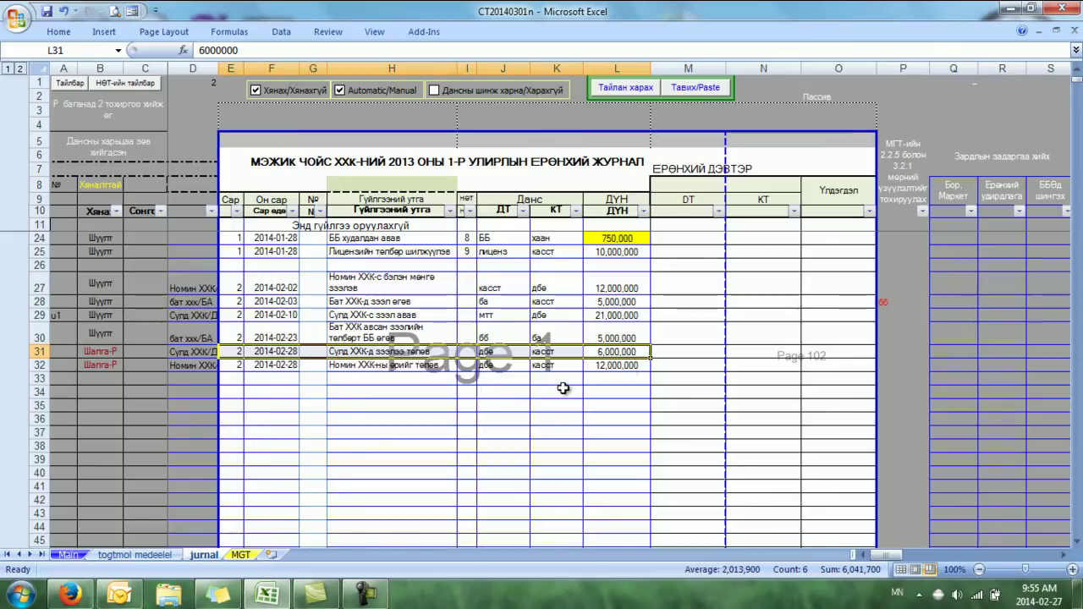
left_click(894, 348)
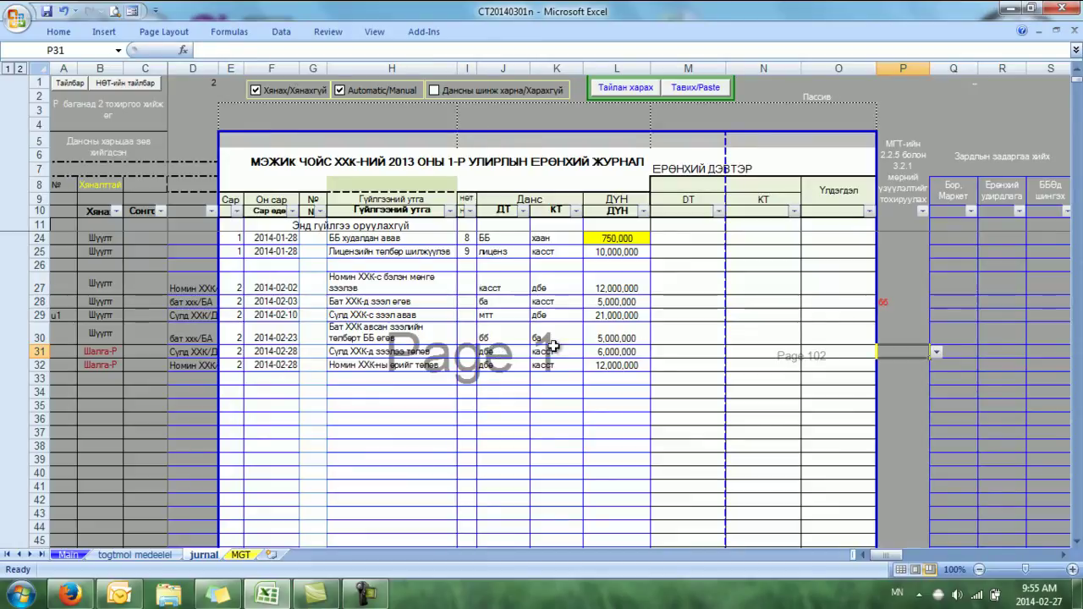
type("м")
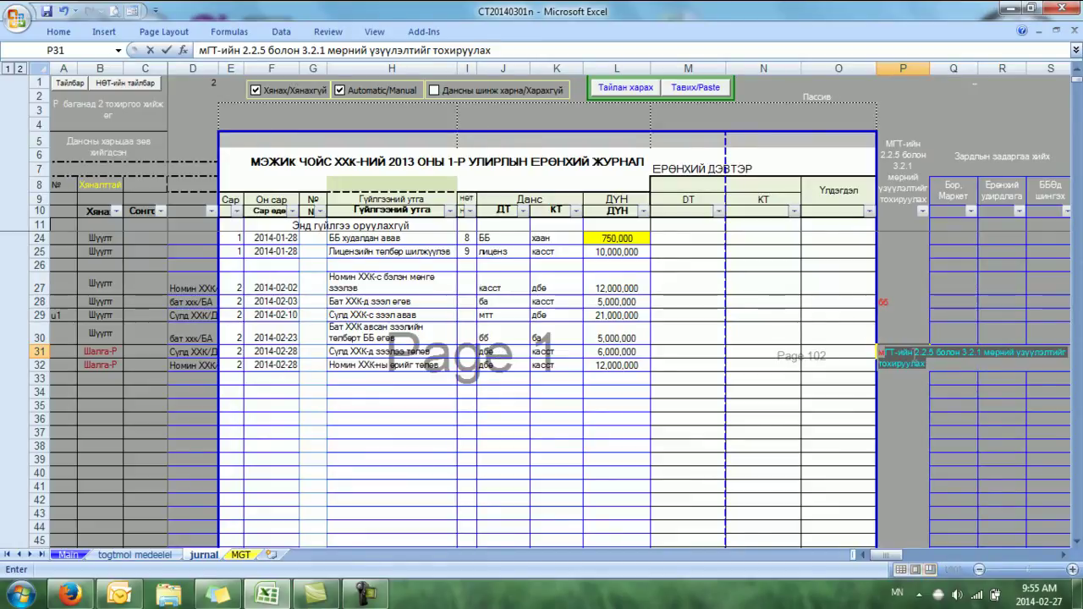
type("тт")
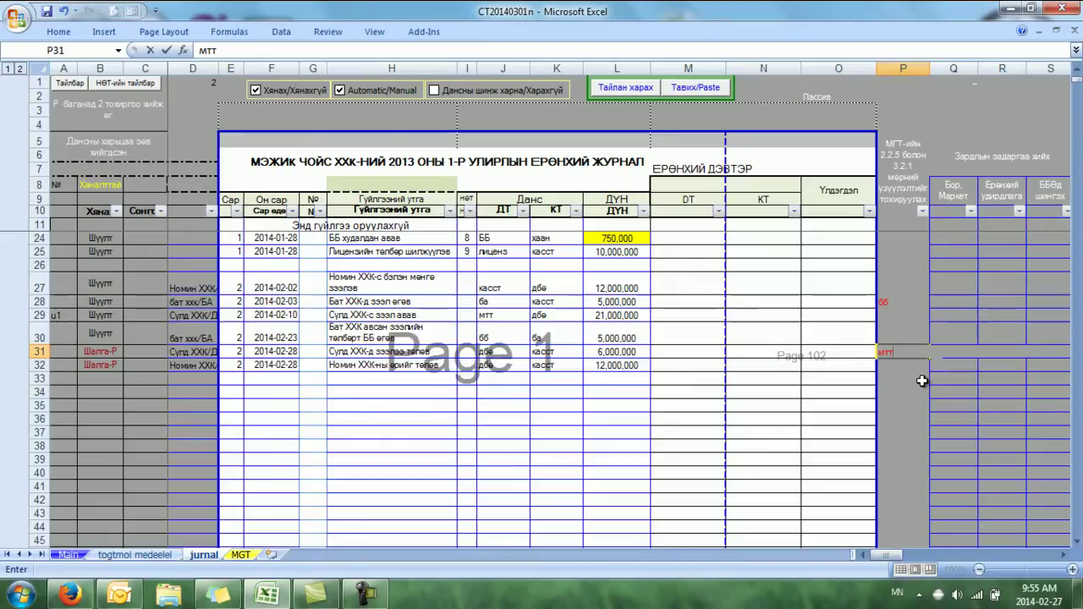
key("Return")
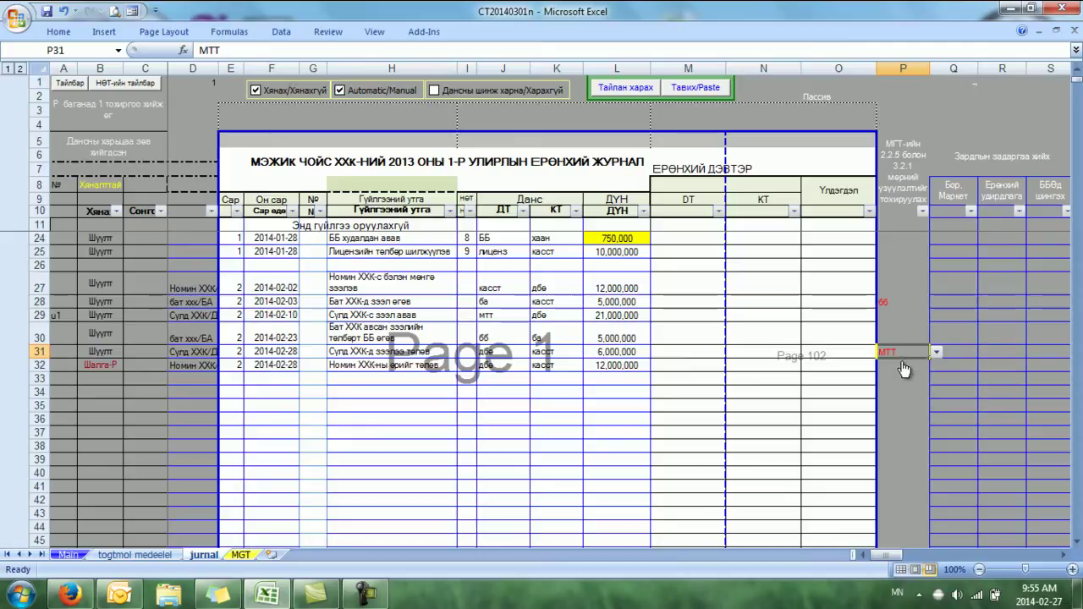
left_click(100, 350)
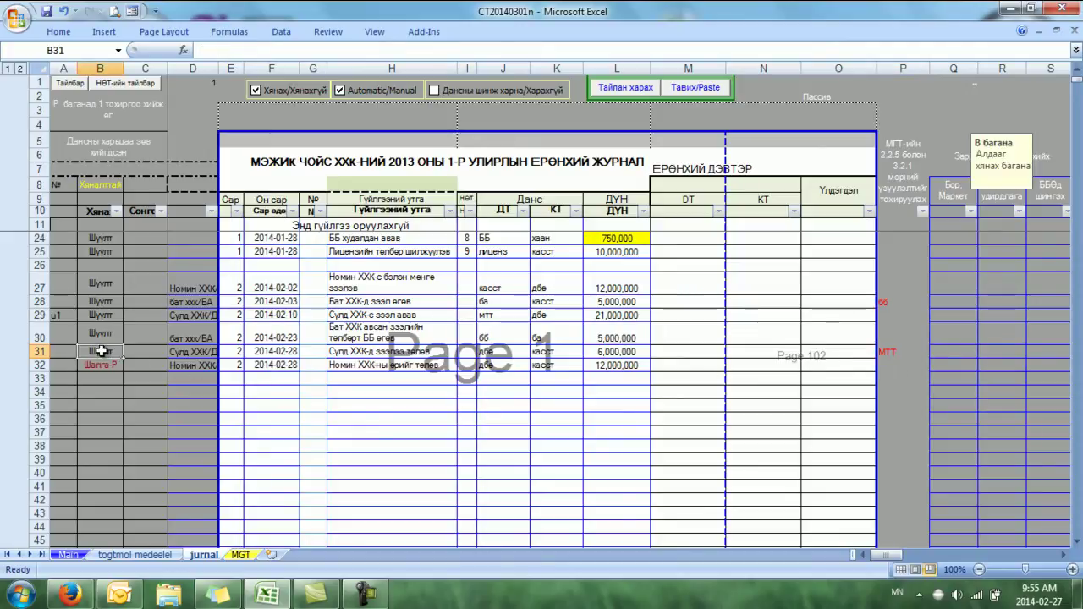
left_click_drag(193, 354, 614, 352)
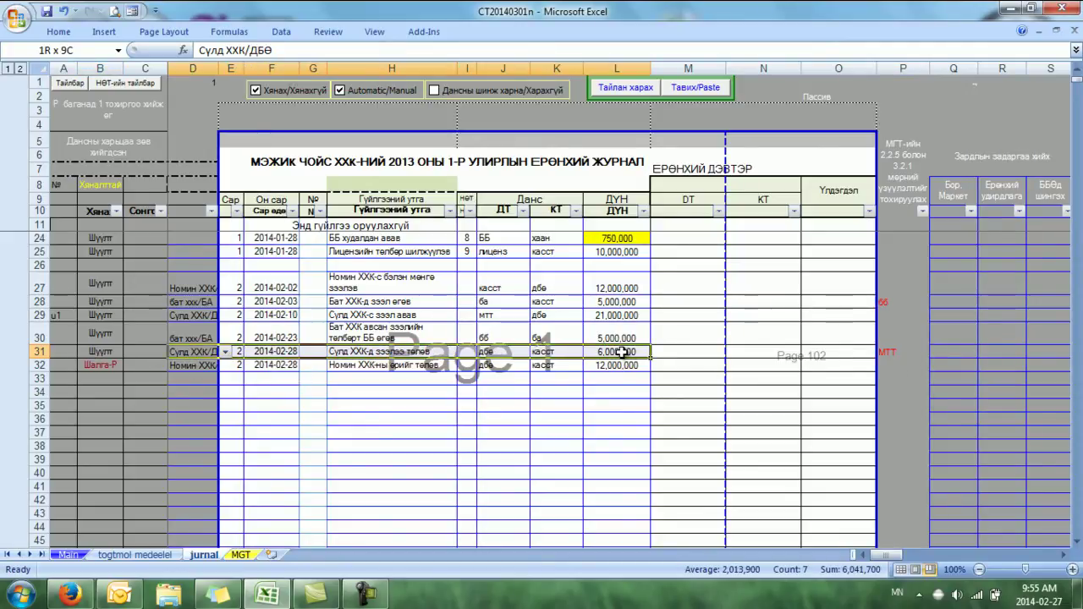
Step: Check line 2.2.1 on the MGT sheet against the amount and column P code of journal row 31
left_click(241, 555)
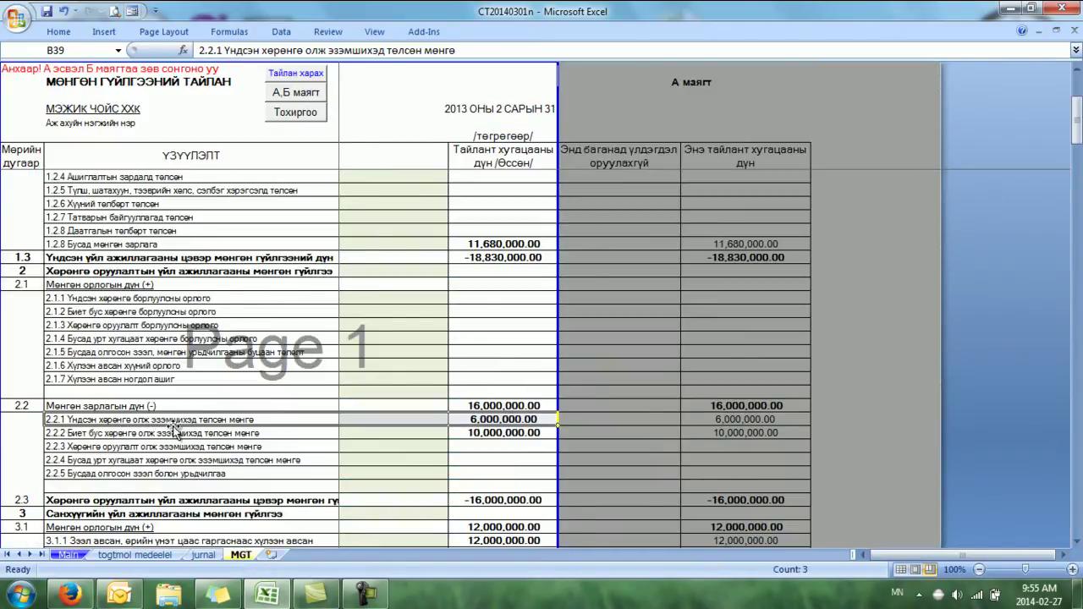
left_click_drag(479, 418, 290, 426)
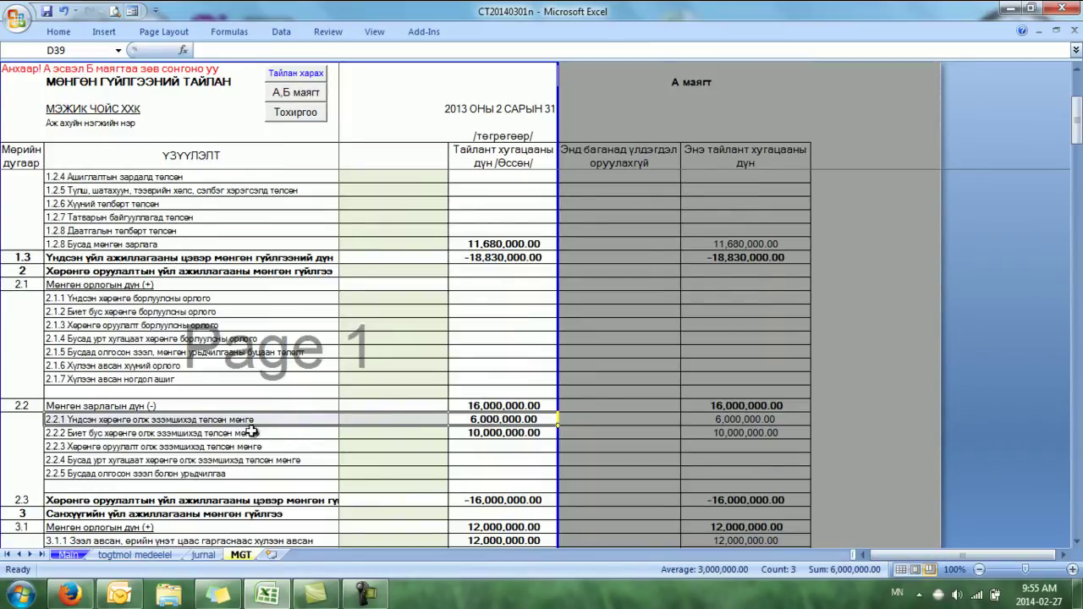
left_click(203, 555)
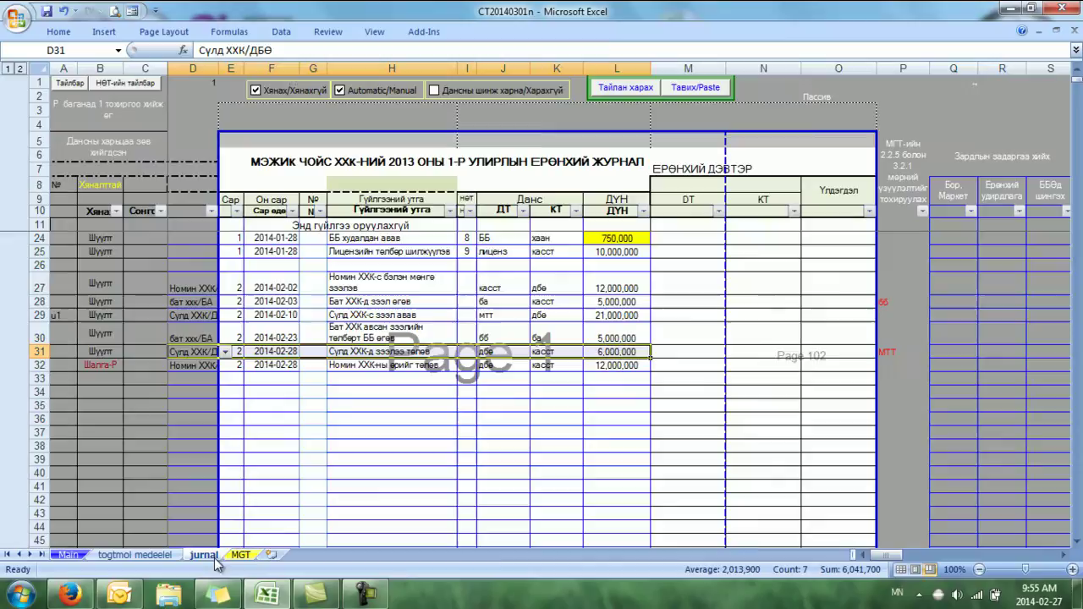
left_click_drag(102, 351, 884, 351)
Step: Examine the flagged journal row 32 and check line 3.2.1 on the MGT sheet for its repayment
left_click_drag(287, 366, 239, 368)
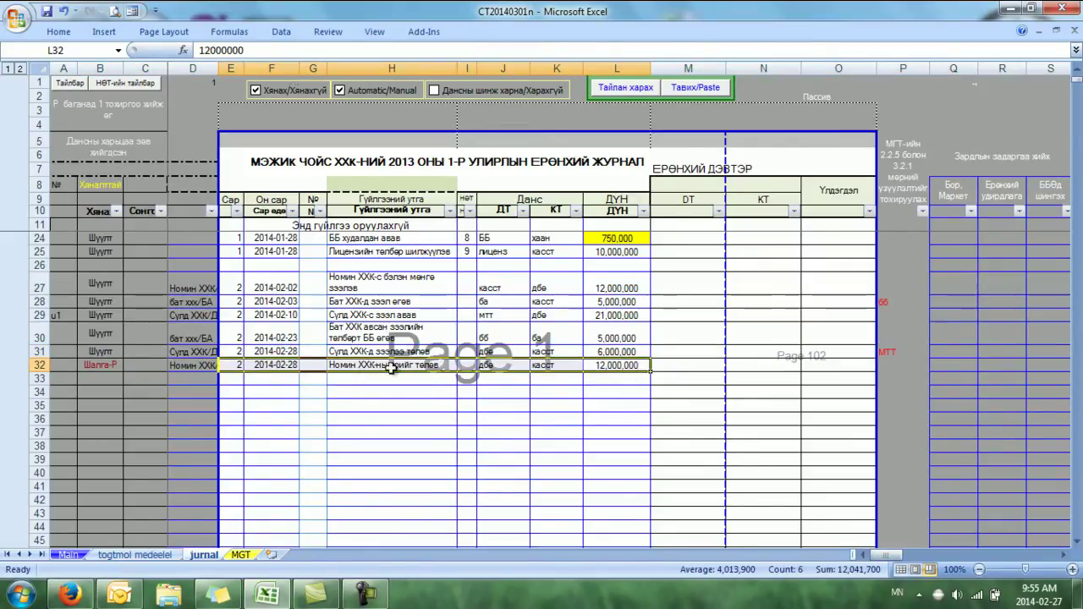
left_click(240, 554)
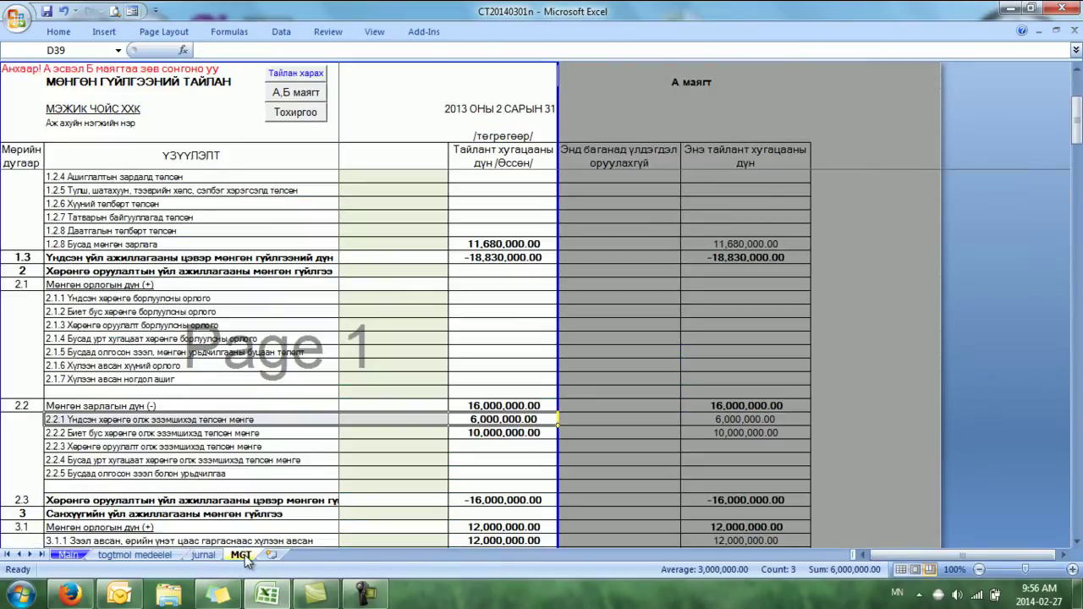
scroll(309, 534, "down", 2)
scroll(309, 534, "down", 2)
left_click_drag(254, 446, 532, 442)
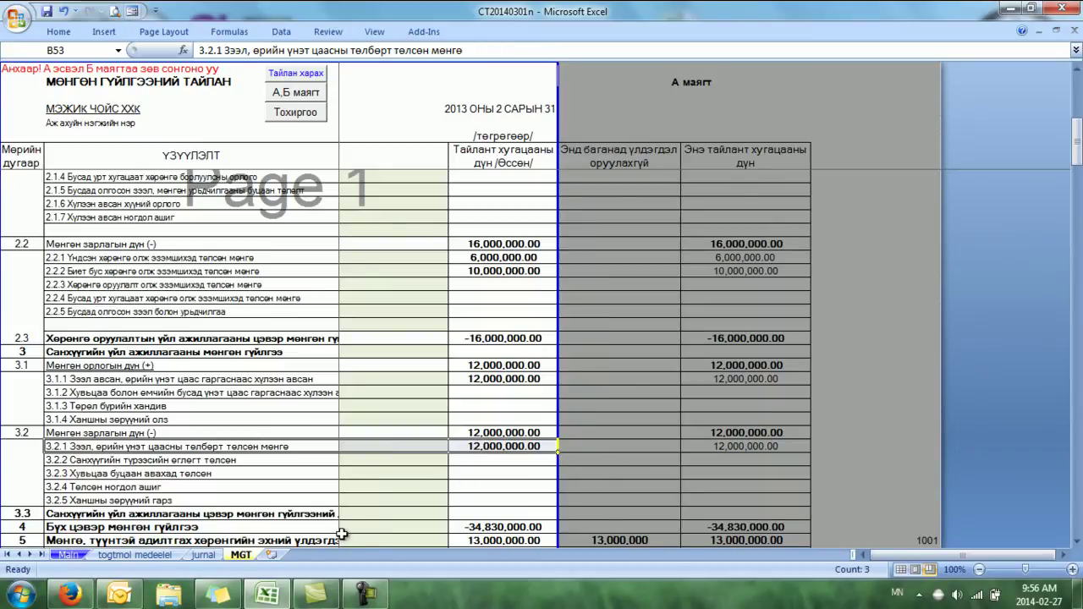
Step: Compare the accounts and amount of the cash loan in journal row 27 with its repayment in row 32
left_click(217, 555)
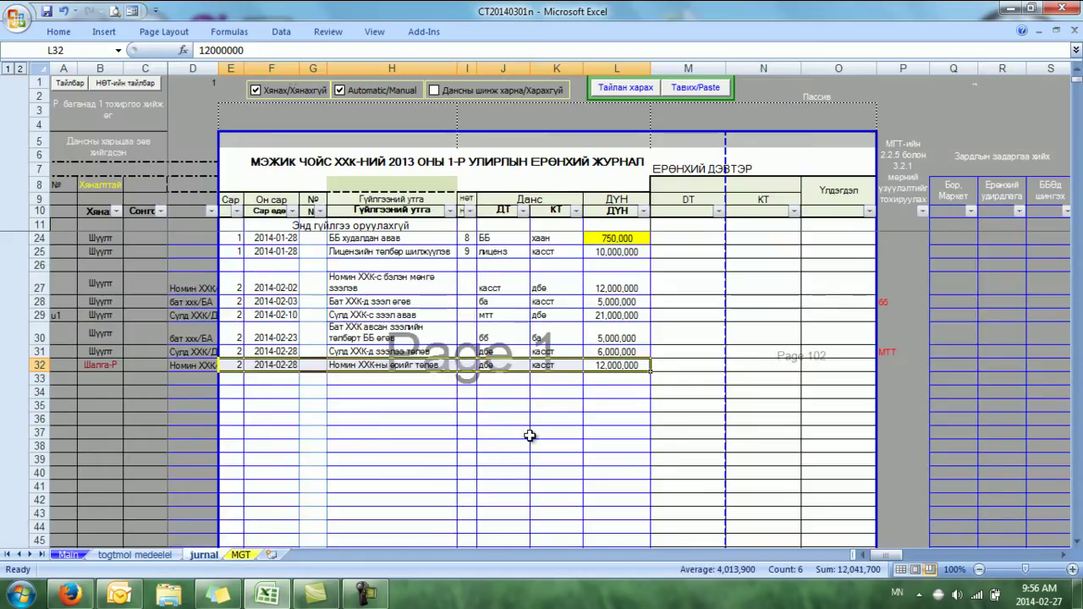
scroll(529, 436, "up", 1)
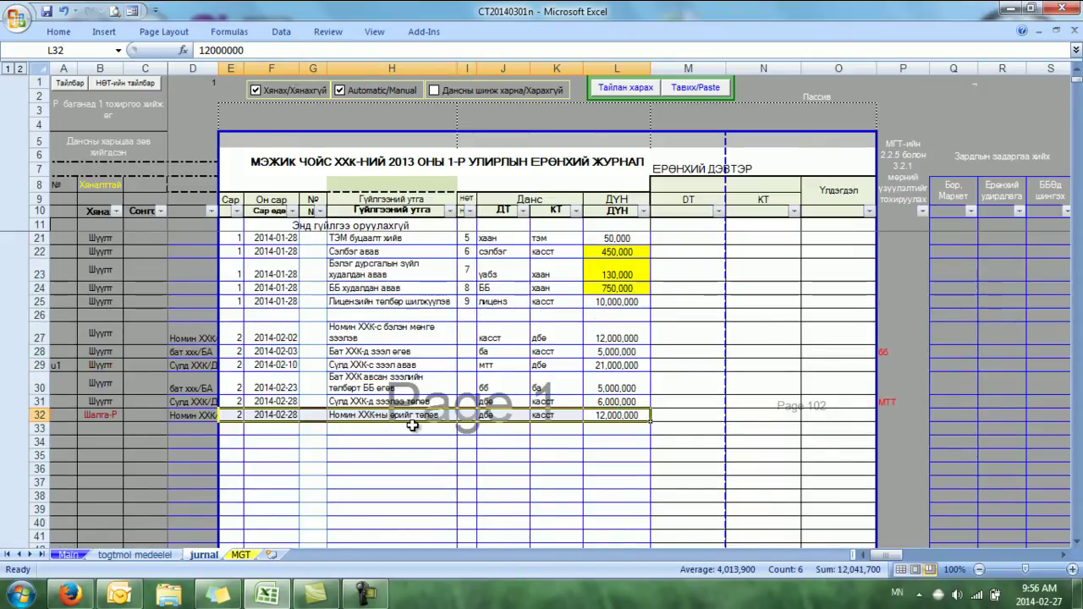
left_click(366, 337)
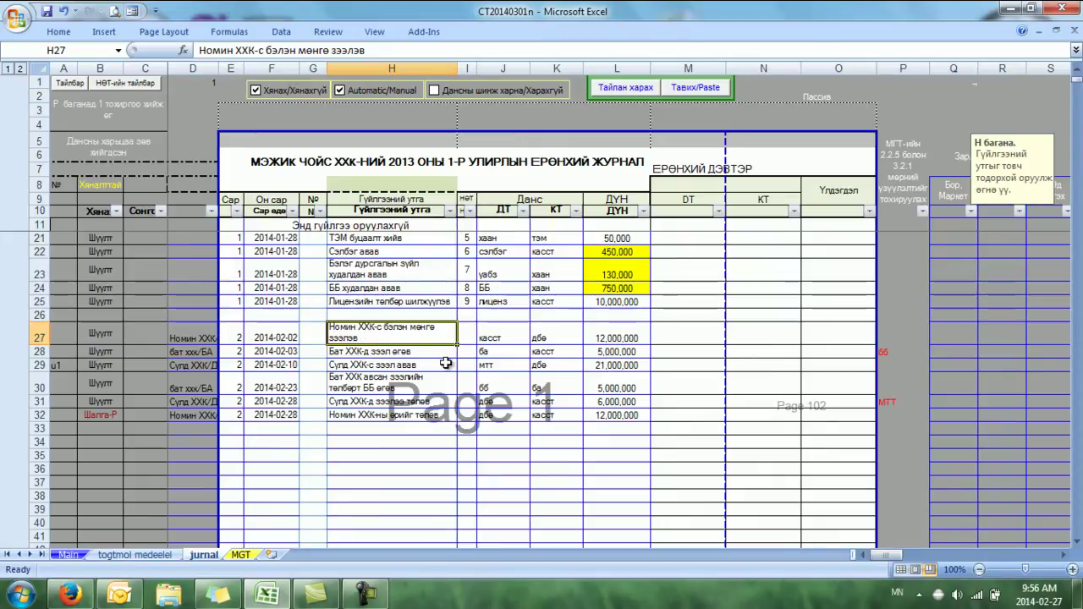
left_click(491, 338)
left_click_drag(624, 338, 511, 336)
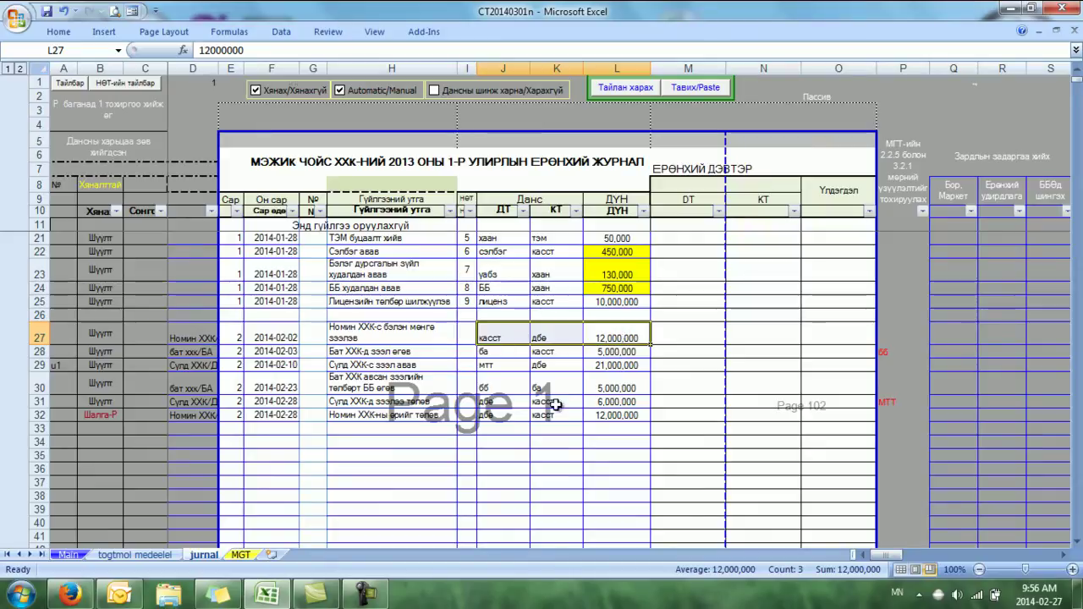
left_click_drag(366, 420, 619, 416)
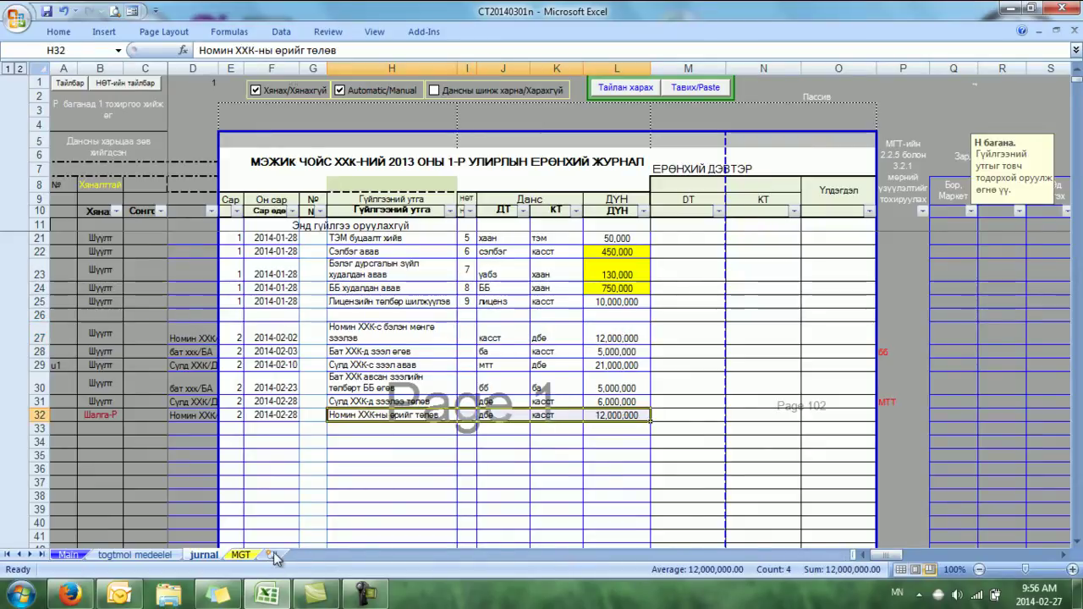
Step: Recheck line 3.2.1 on the MGT sheet against the row 32 repayment and return to the journal sheet
left_click(242, 554)
scroll(377, 476, "down", 1)
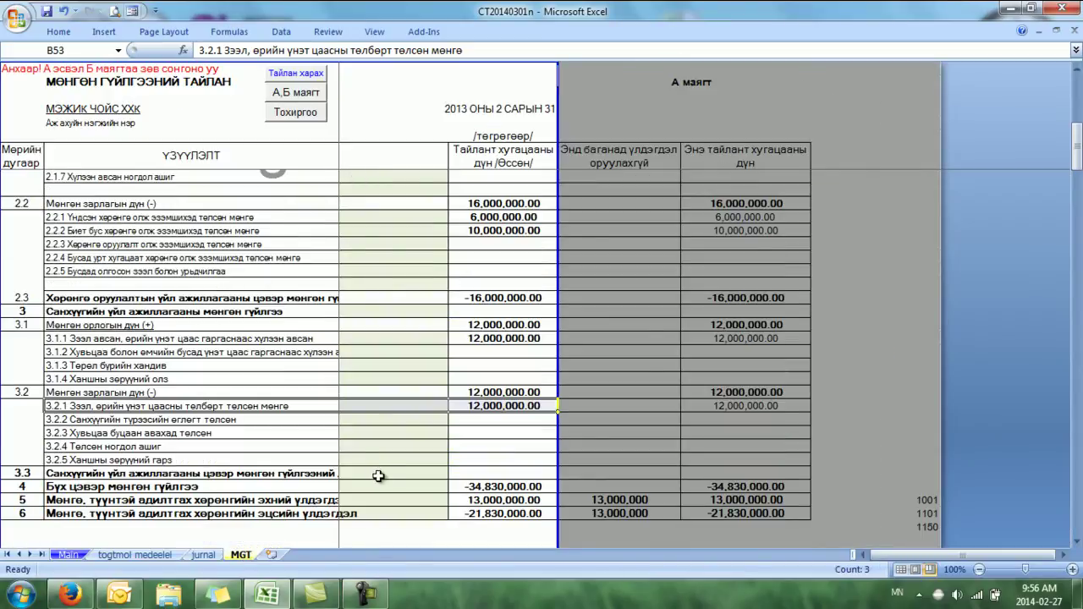
left_click_drag(179, 408, 497, 407)
left_click(204, 555)
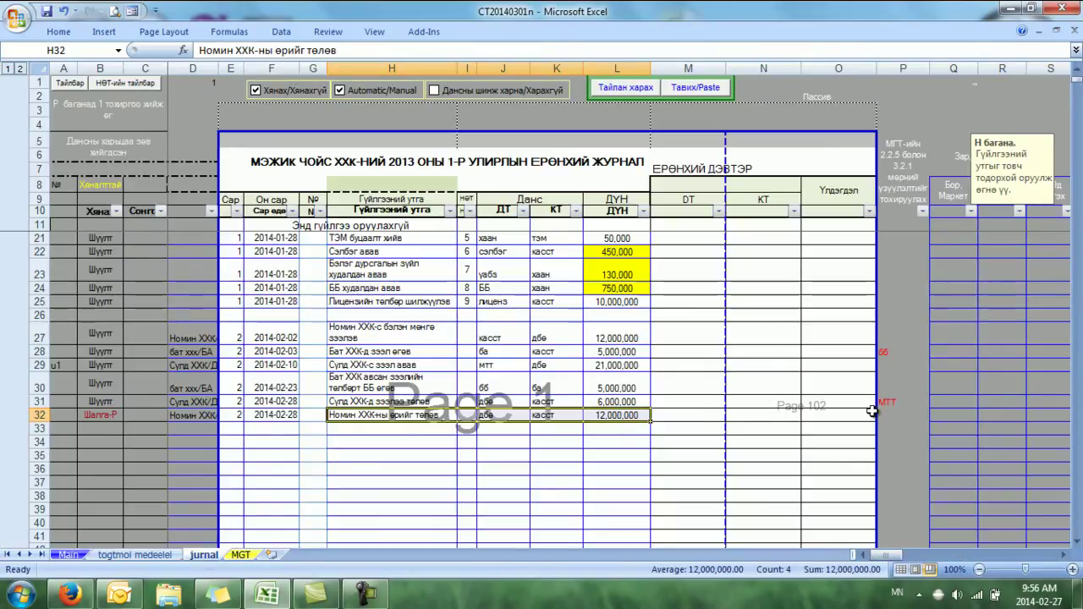
Step: Try the account code Касст in column P of journal row 32
left_click(897, 418)
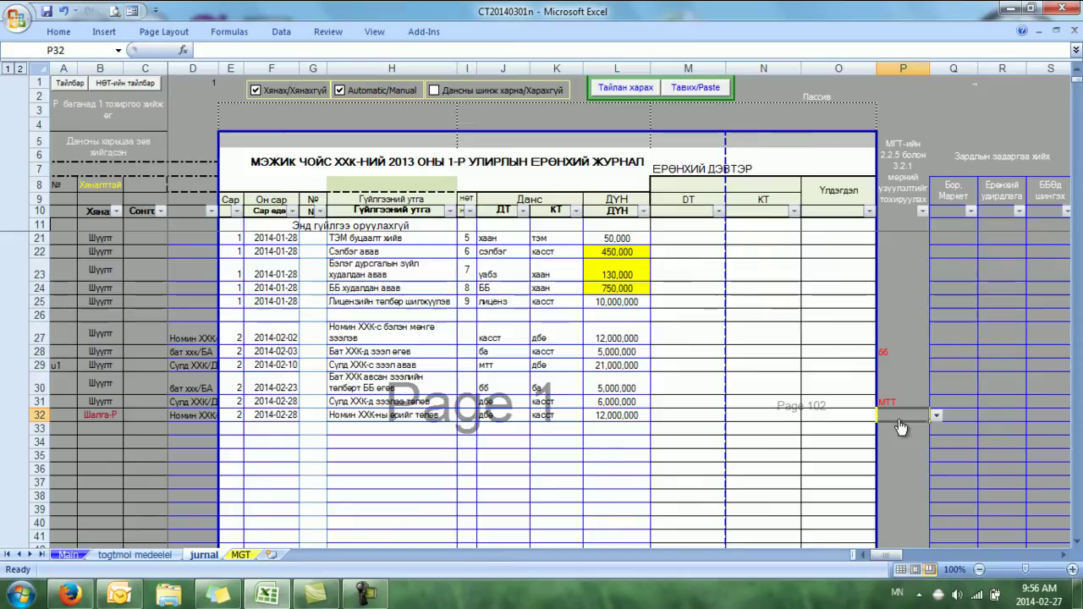
key("alt+Down")
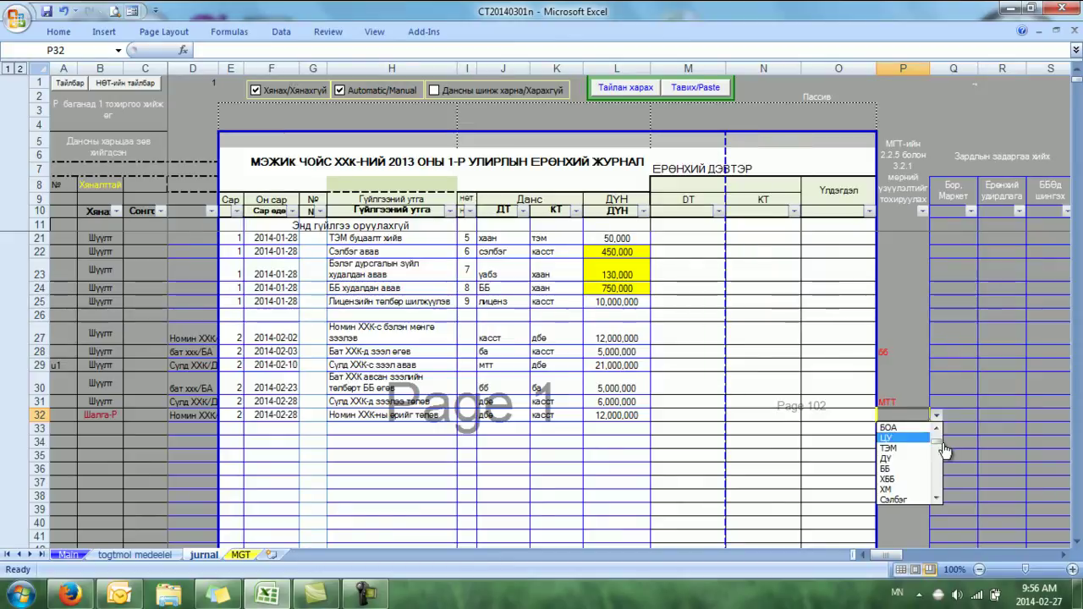
scroll(940, 448, "down", 3)
left_click(892, 427)
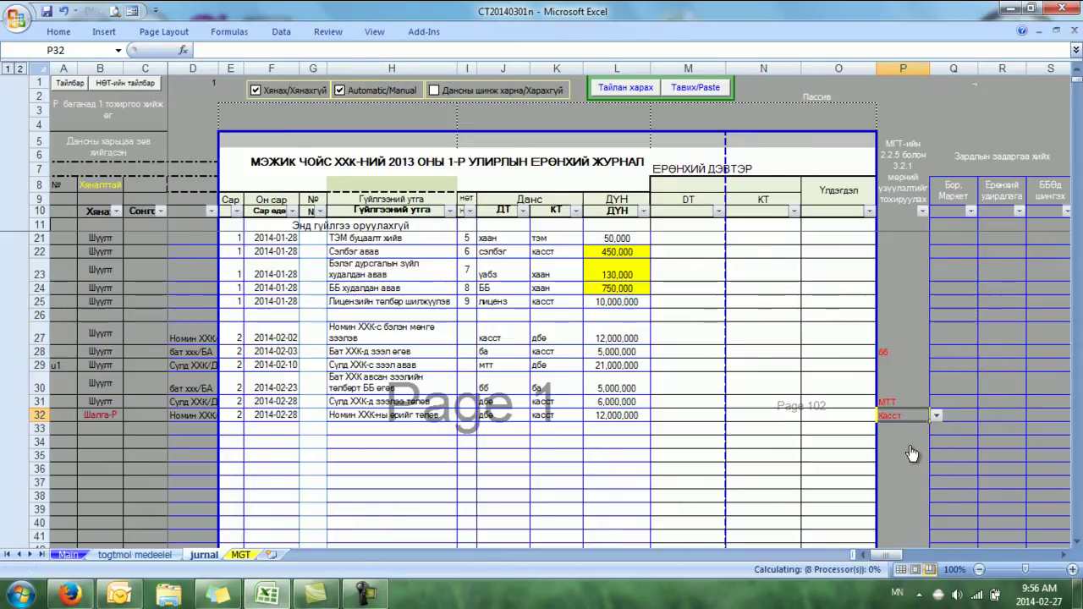
left_click(902, 414)
left_click(902, 441)
left_click(901, 415)
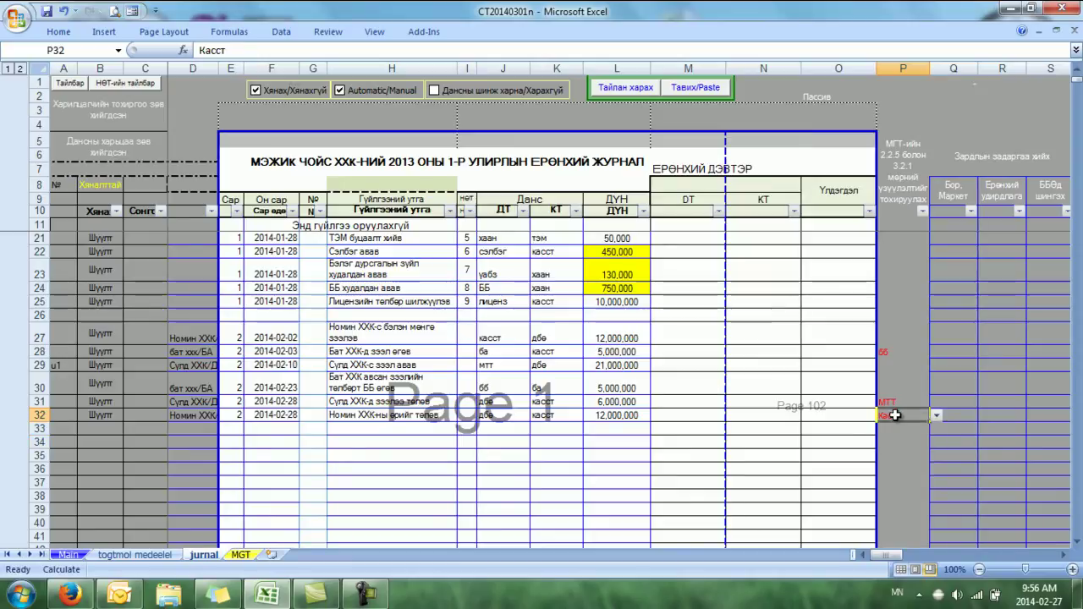
Step: Check line 3.2.1 and the difference below line 6 on the MGT sheet, and return to the journal sheet
left_click(240, 554)
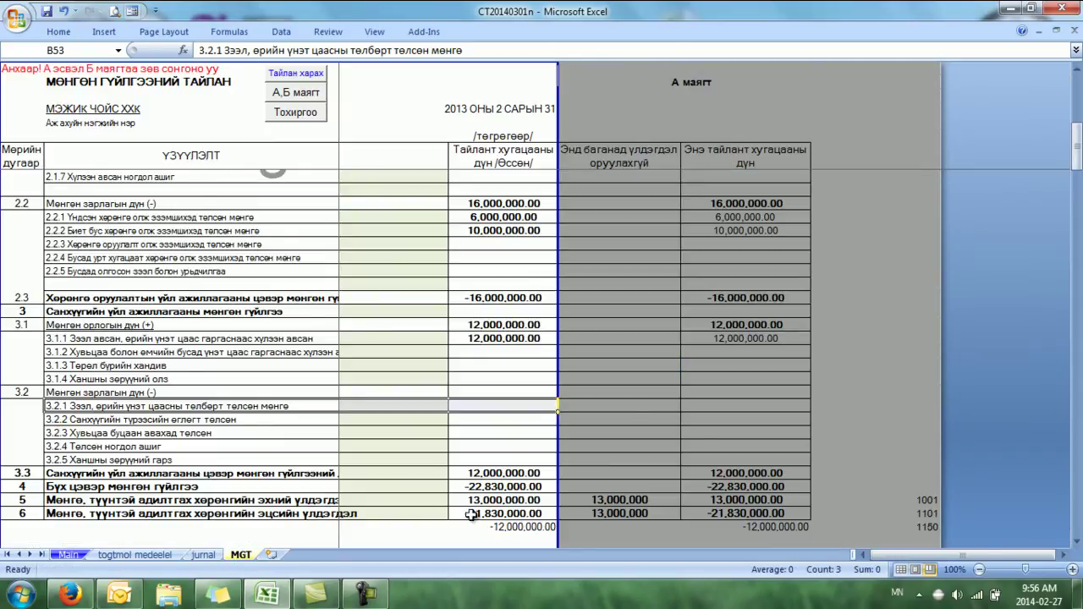
scroll(134, 492, "down", 1)
left_click_drag(134, 492, 520, 489)
left_click(520, 489)
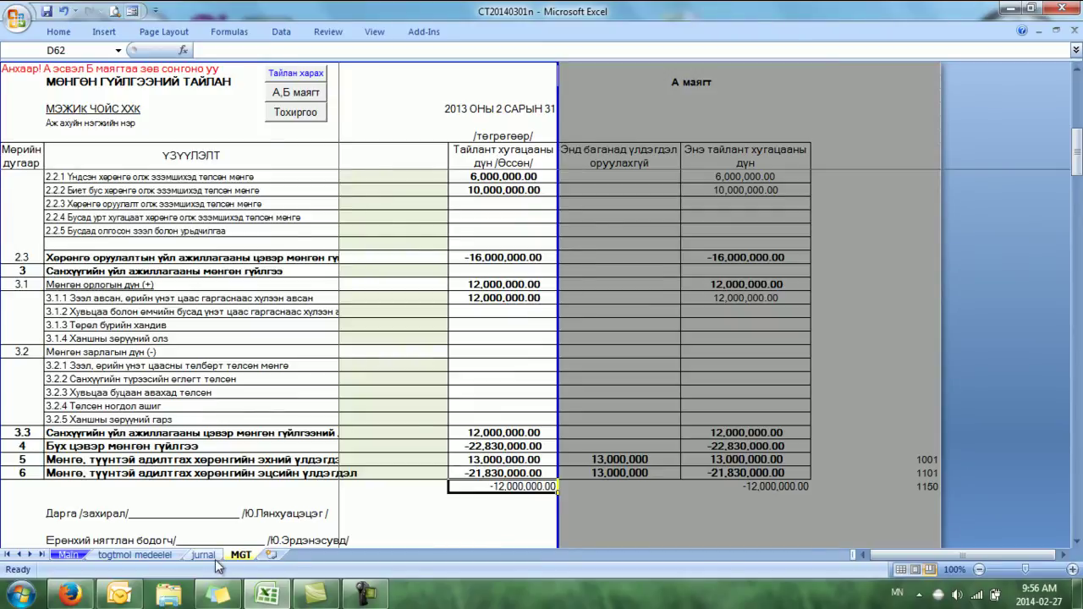
left_click(203, 554)
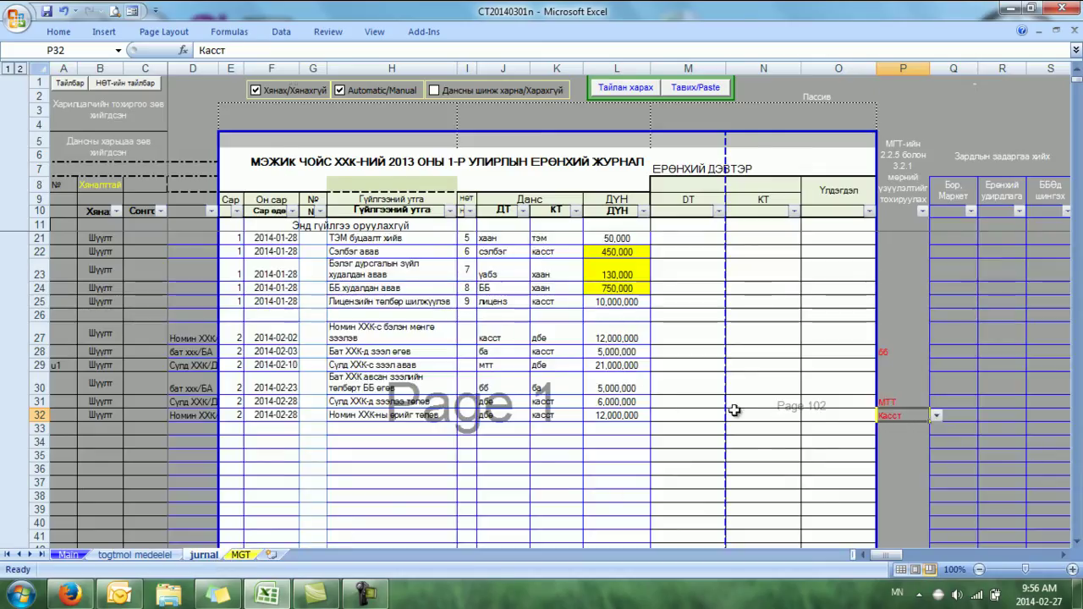
Step: Set the column P account code of journal row 32 to дбө, matching its debit account
left_click(497, 420)
left_click(890, 417)
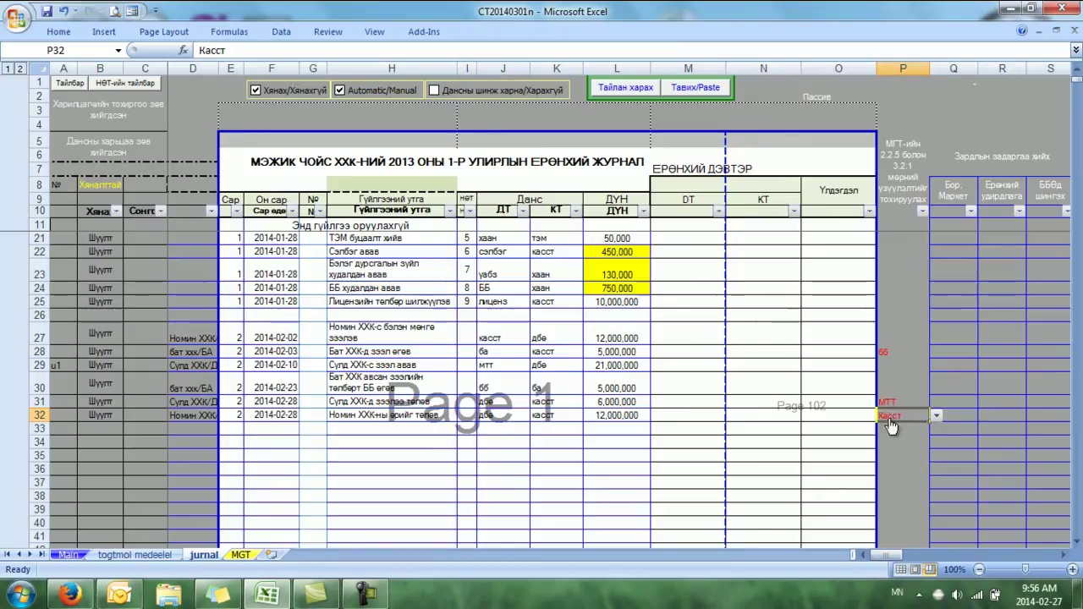
type("дбө")
key("Return")
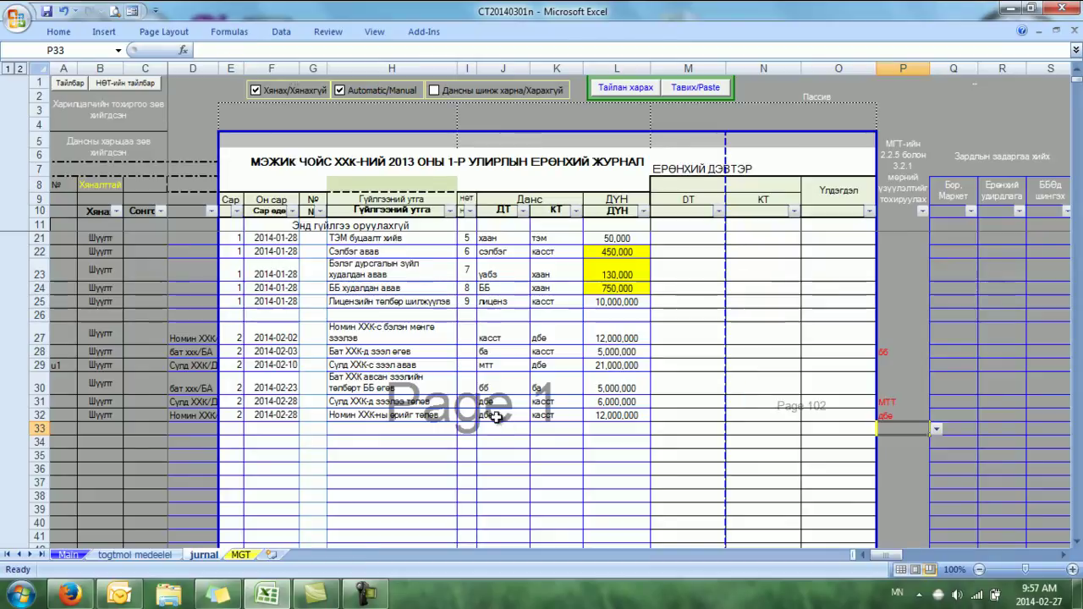
Step: Compare the description and debit account of journal row 32 with its column P code
left_click(495, 417)
left_click(413, 419)
left_click(498, 418)
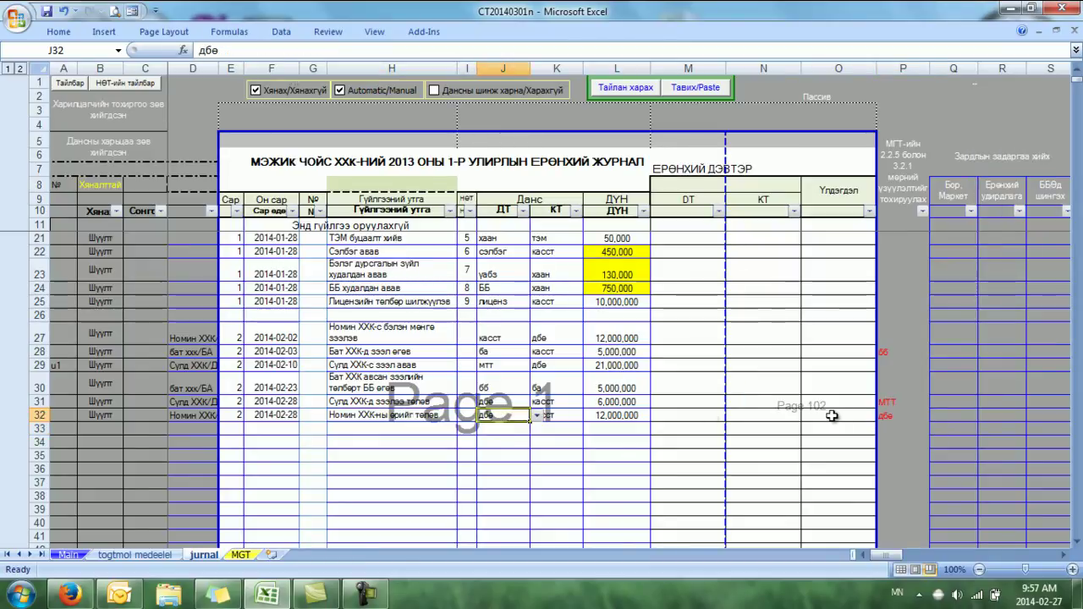
left_click(890, 416)
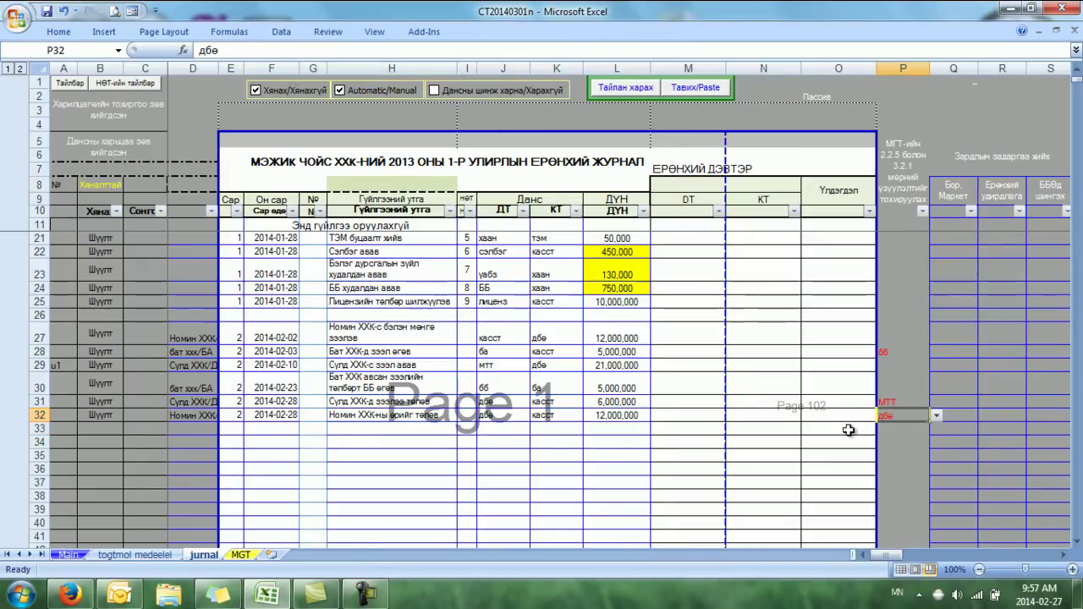
left_click(387, 416)
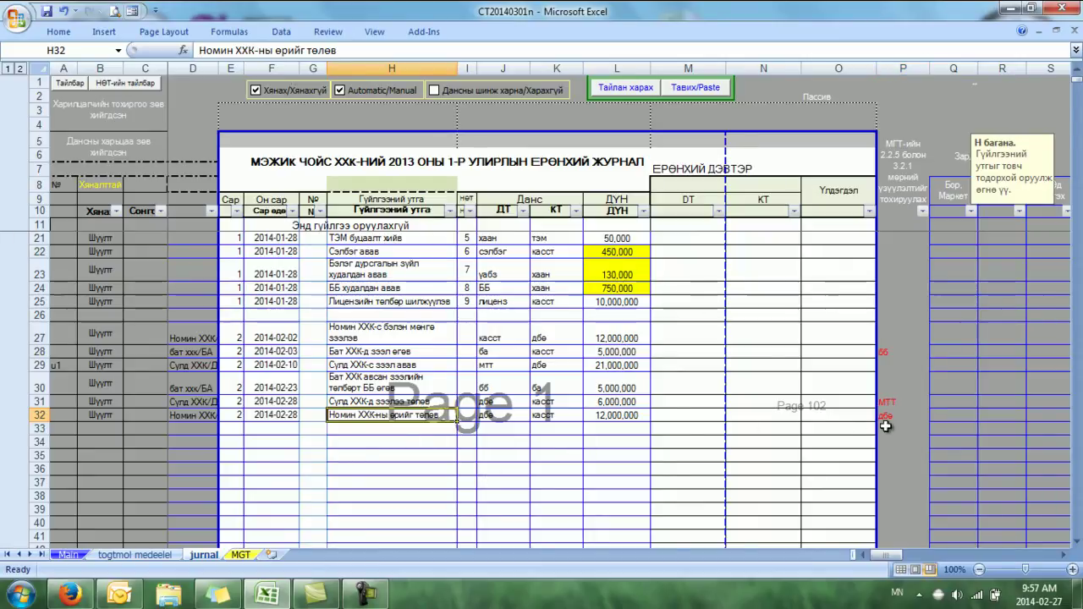
left_click(497, 417)
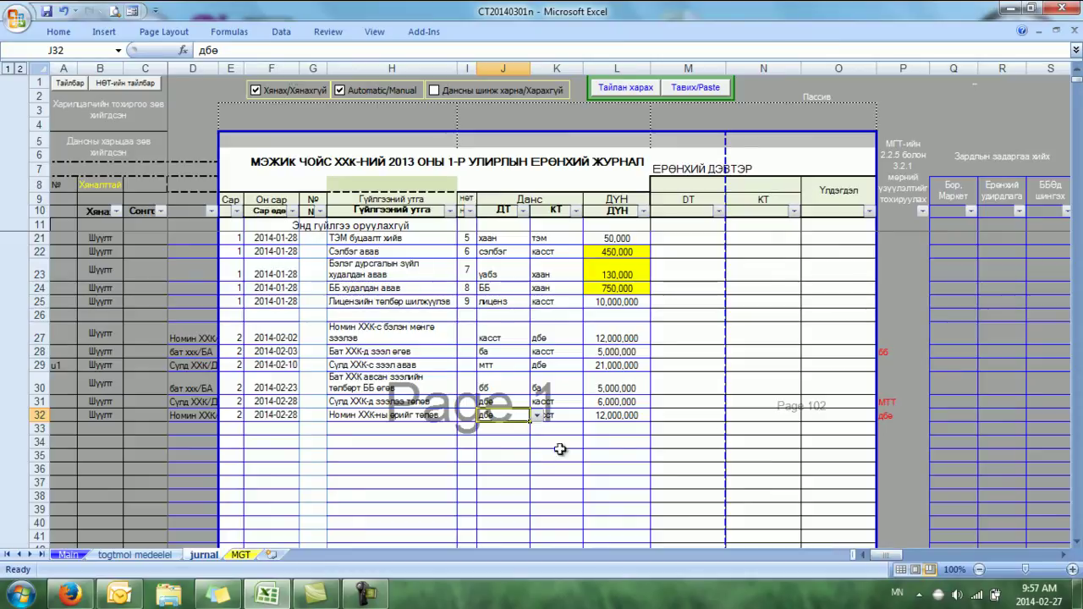
left_click(895, 419)
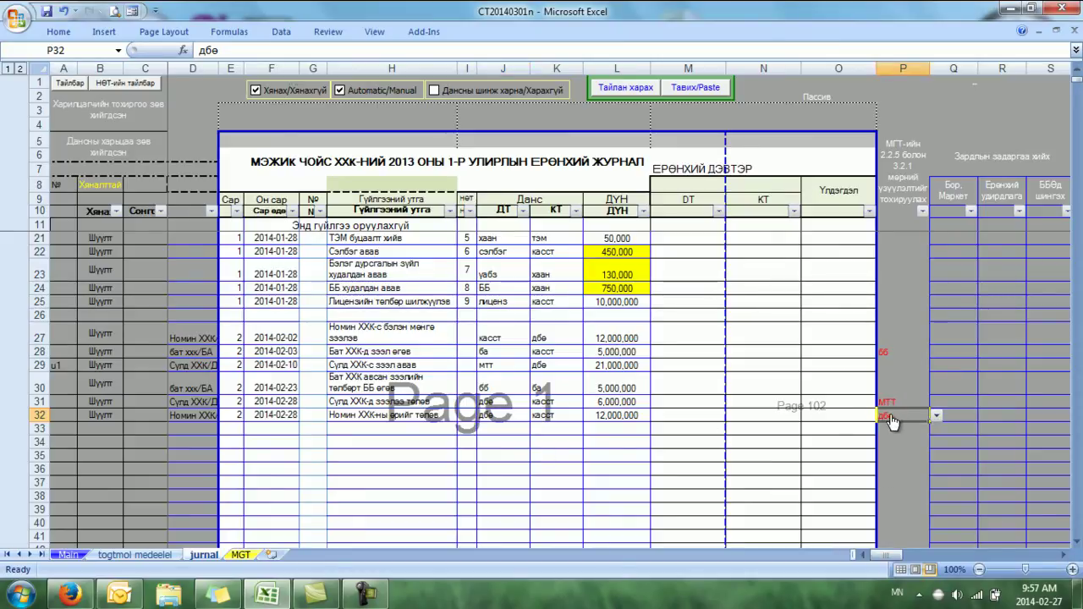
Step: Review the loan entries in journal rows 27 to 32 against the MGT cash flow lines and return to the journal sheet
left_click_drag(108, 418, 205, 338)
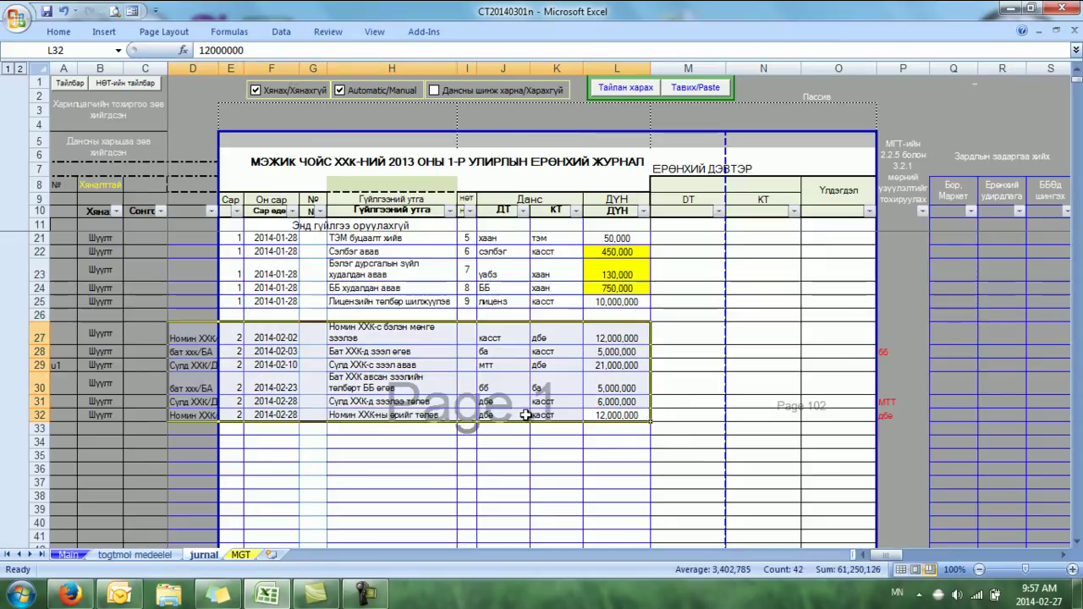
left_click(246, 557)
scroll(508, 456, "up", 5)
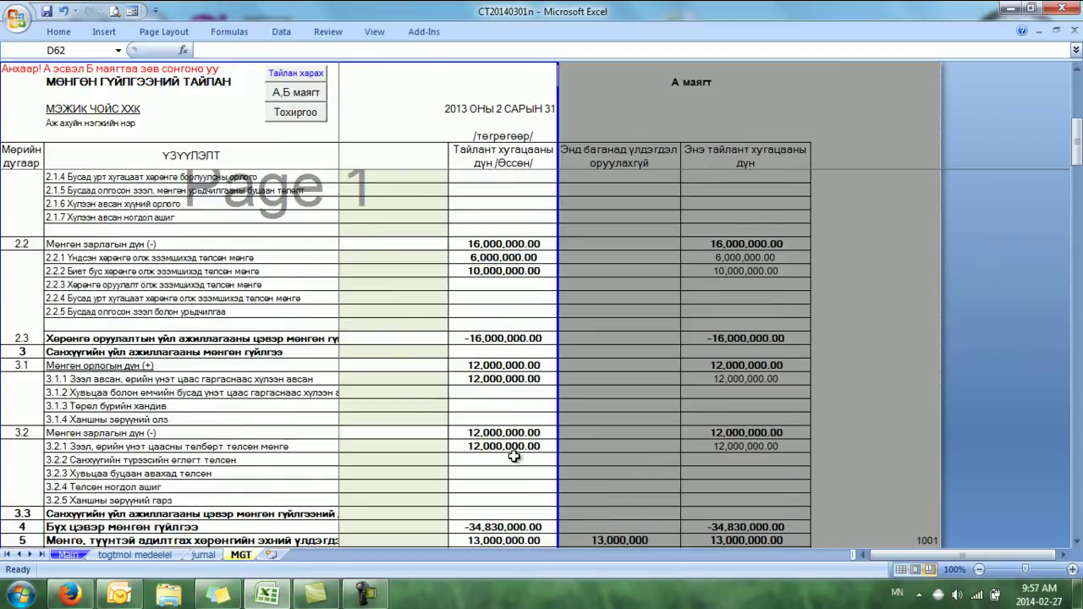
scroll(513, 456, "up", 4)
scroll(514, 456, "up", 3)
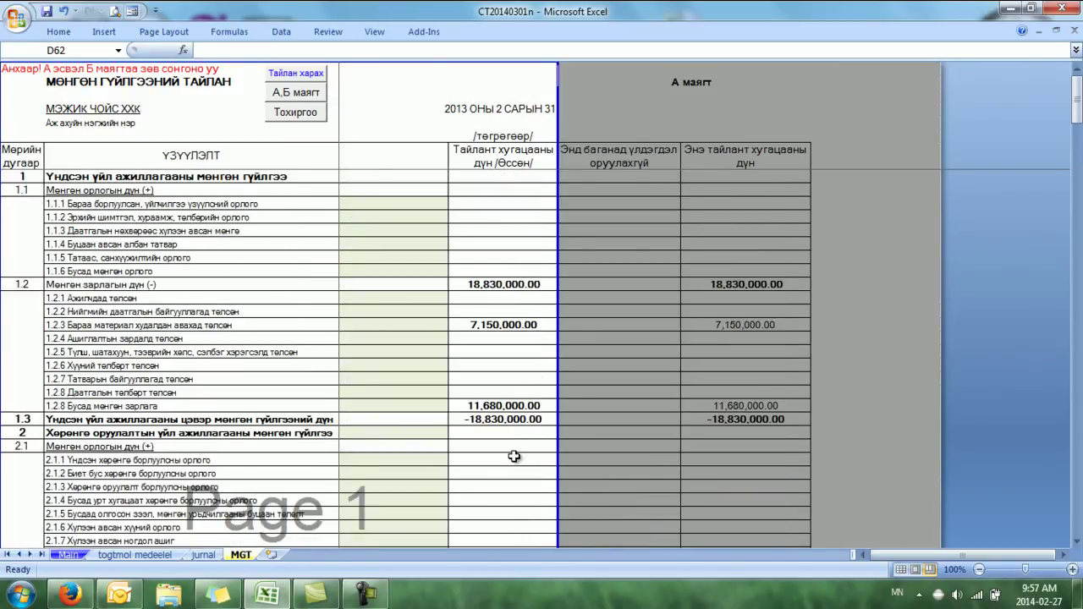
left_click(203, 555)
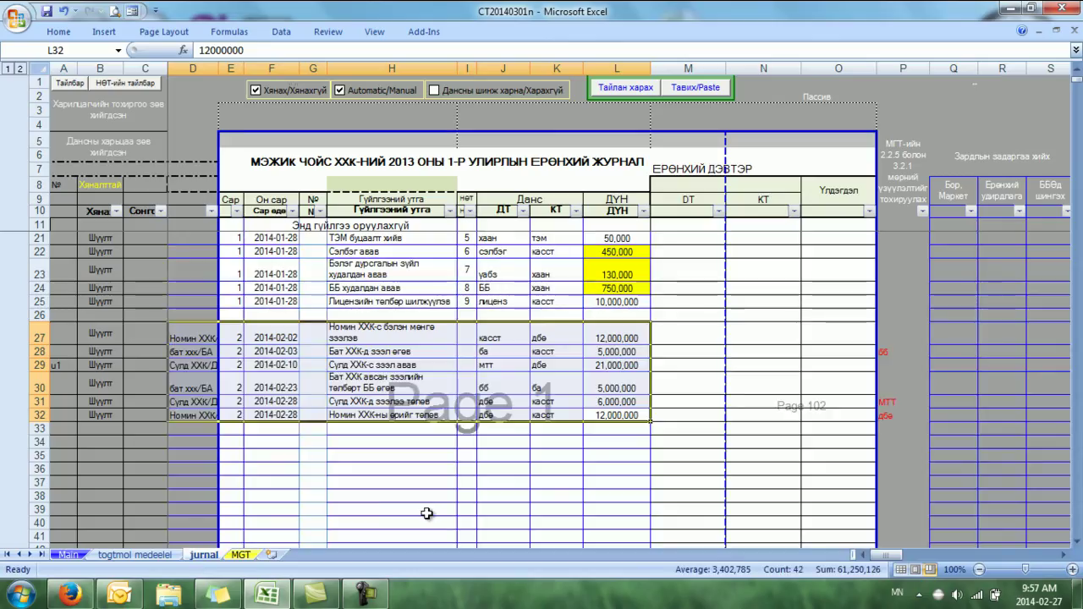